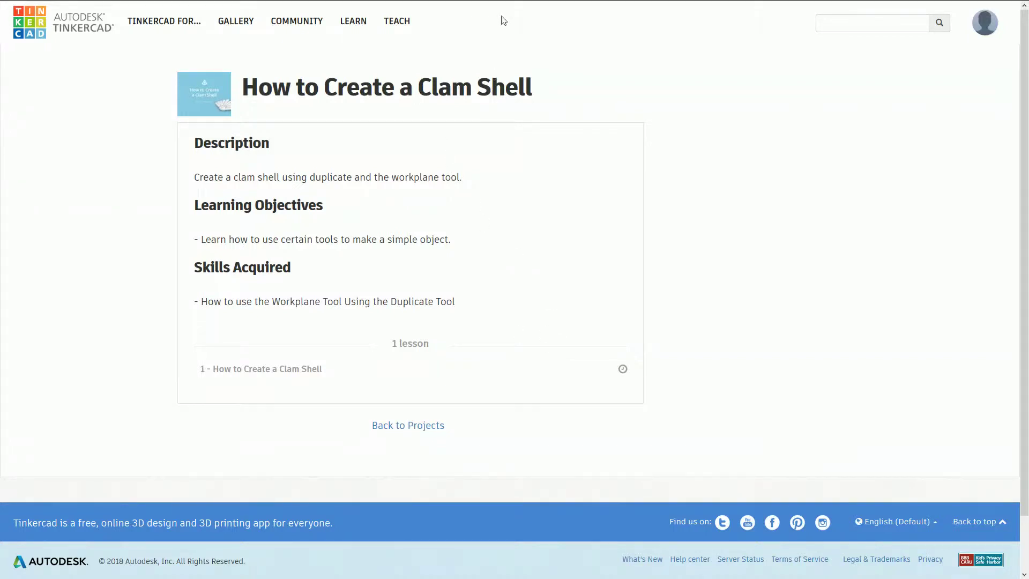
- Enlarge the Clam Shell lesson's preview image of the finished shell
mouse_move(464, 10)
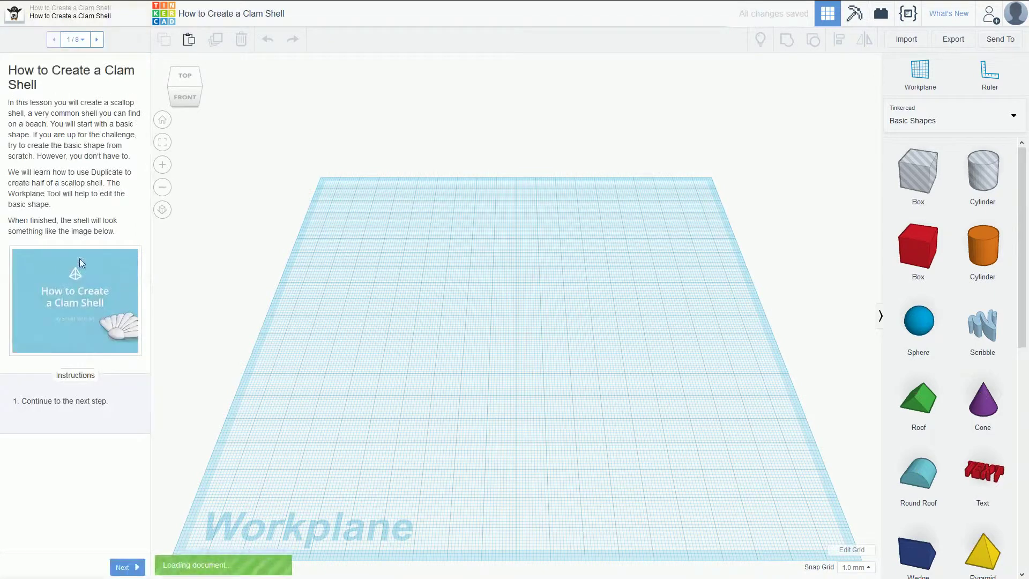
click(100, 331)
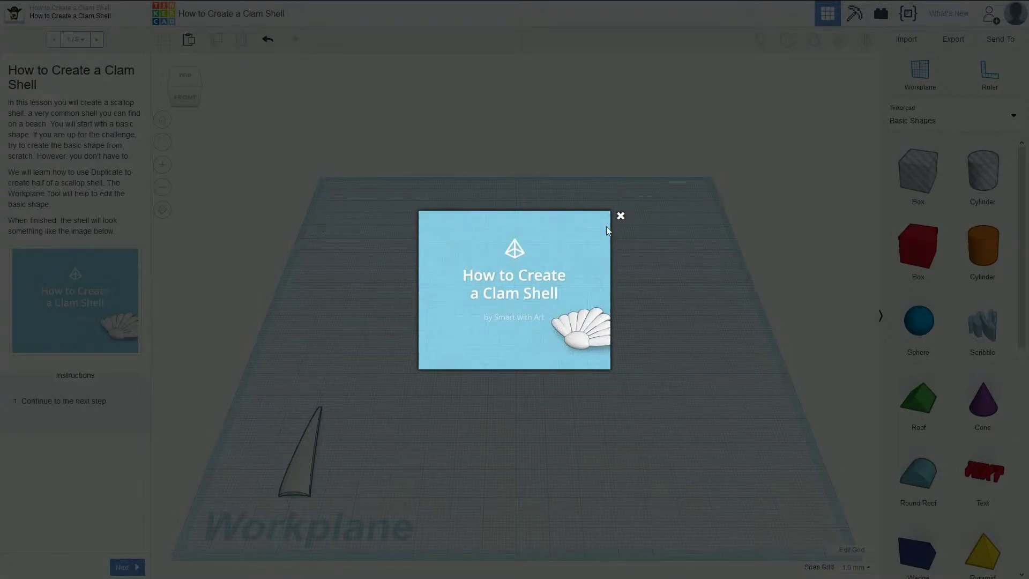
- Close the enlarged preview and drag the curved starter shape to the workplane centre
click(620, 216)
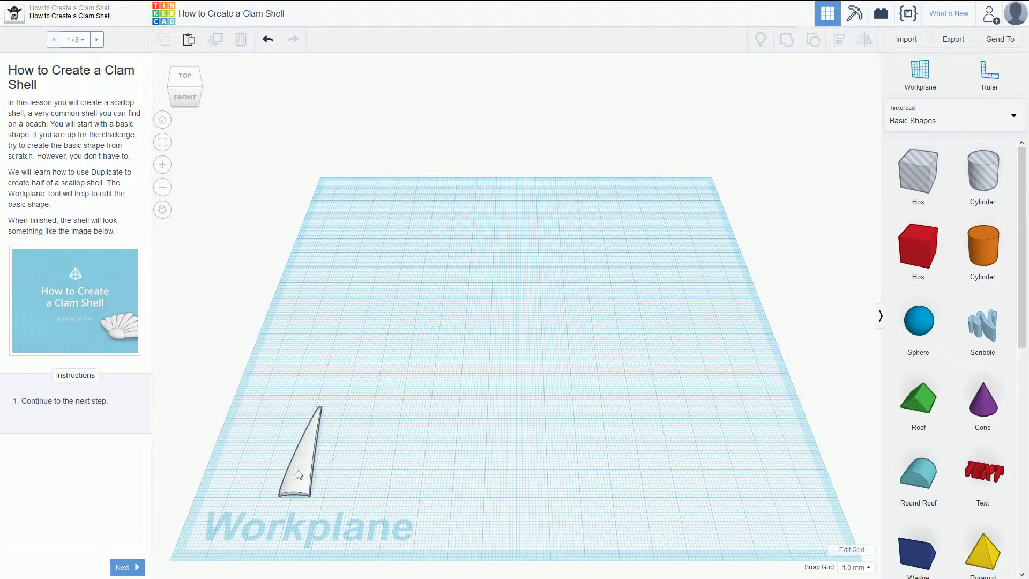
drag(299, 473, 510, 412)
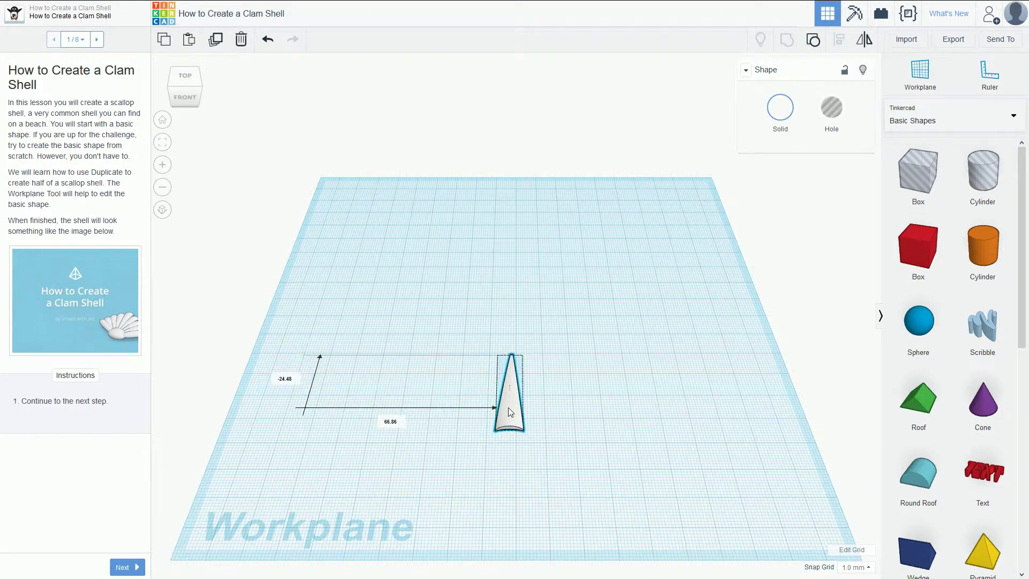
- Duplicate the cone shape and advance the lesson to step 3/8, Duplicate the Basic Shape
click(97, 40)
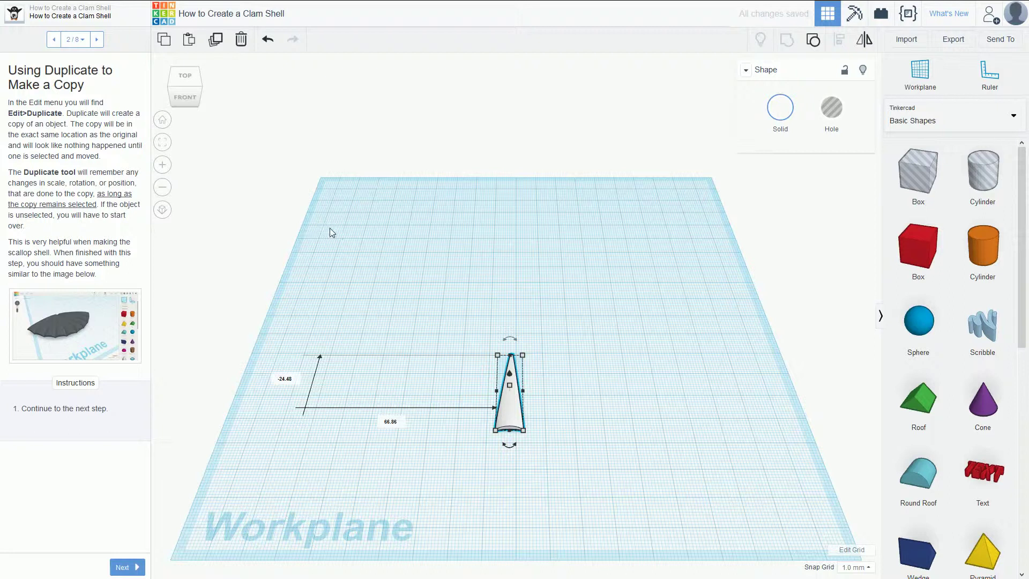
right_drag(510, 320, 744, 317)
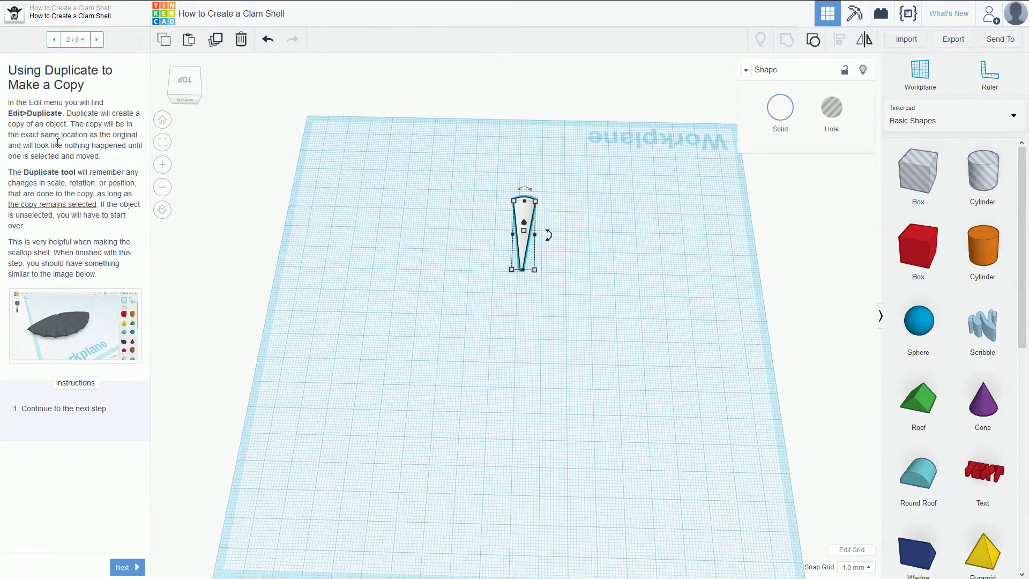
click(217, 42)
click(96, 39)
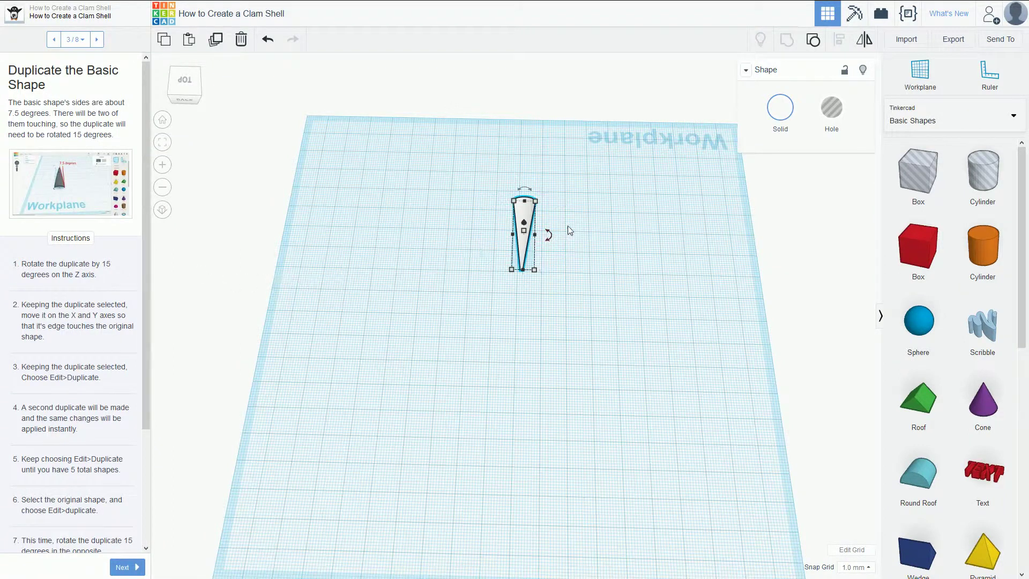
- Duplicate the cone with Ctrl+D, rotate the copy 15° and slide its edge against the original
right_drag(567, 226, 587, 264)
mouse_move(647, 221)
right_down()
mouse_move(624, 201)
mouse_move(650, 216)
mouse_move(689, 209)
mouse_move(648, 206)
right_up()
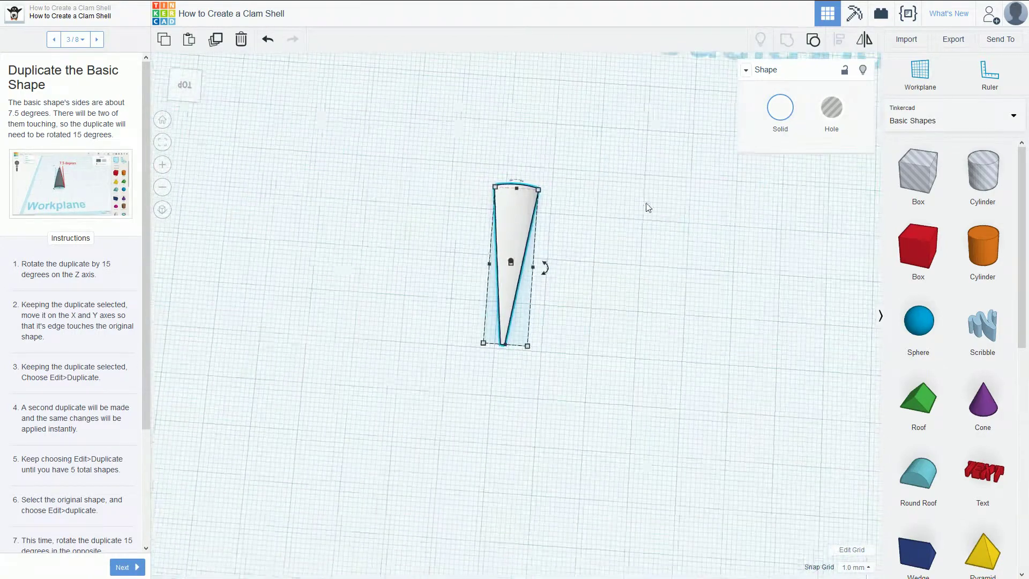
click(587, 201)
click(522, 212)
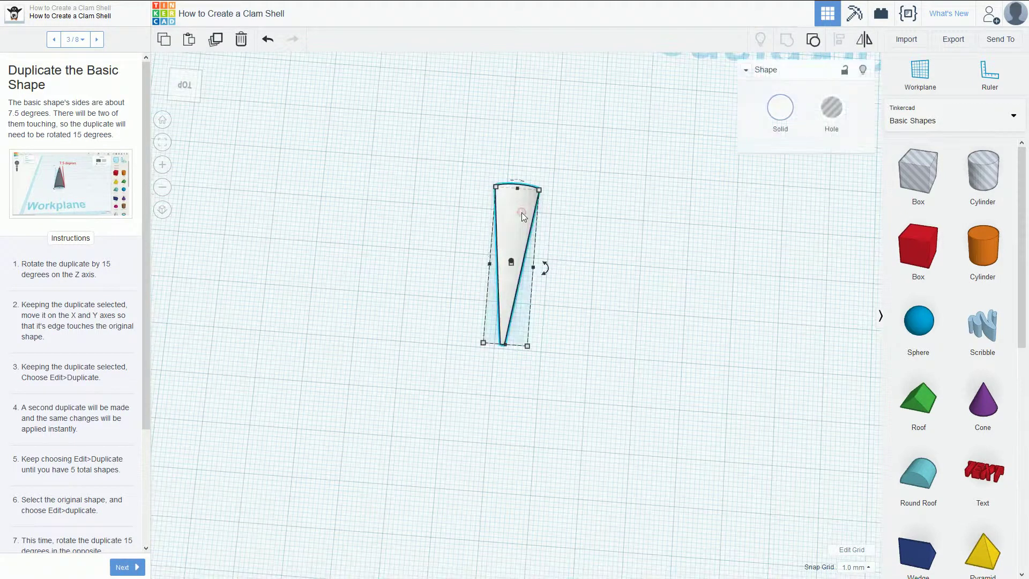
key(ctrl+d)
drag(526, 214, 574, 223)
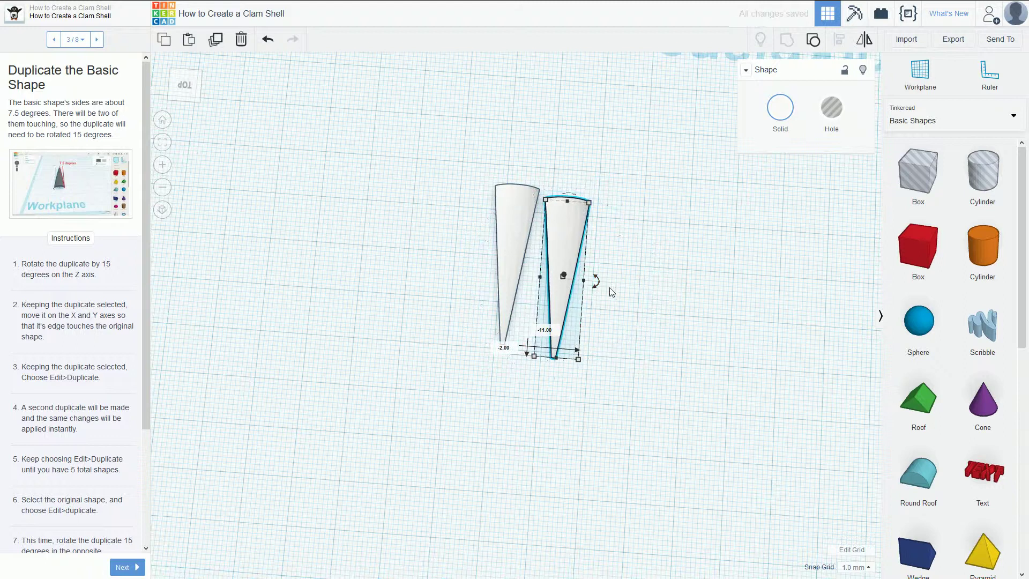
drag(595, 280, 667, 319)
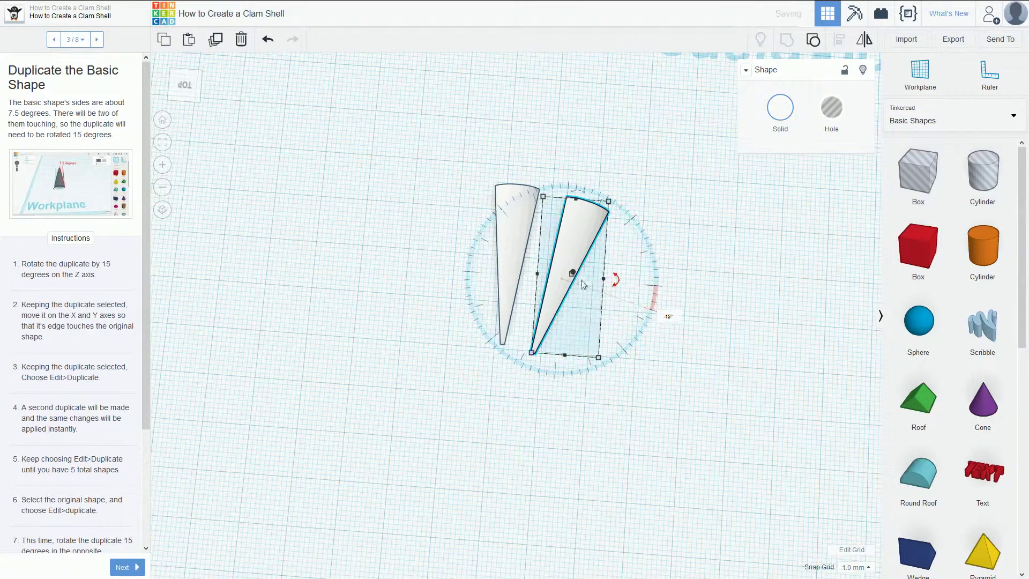
drag(576, 236, 548, 240)
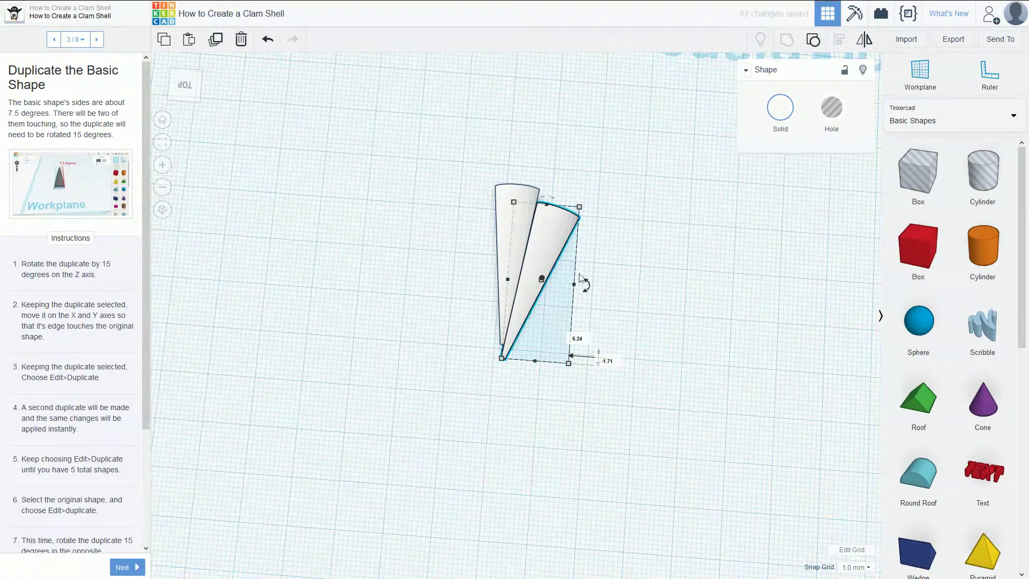
click(619, 265)
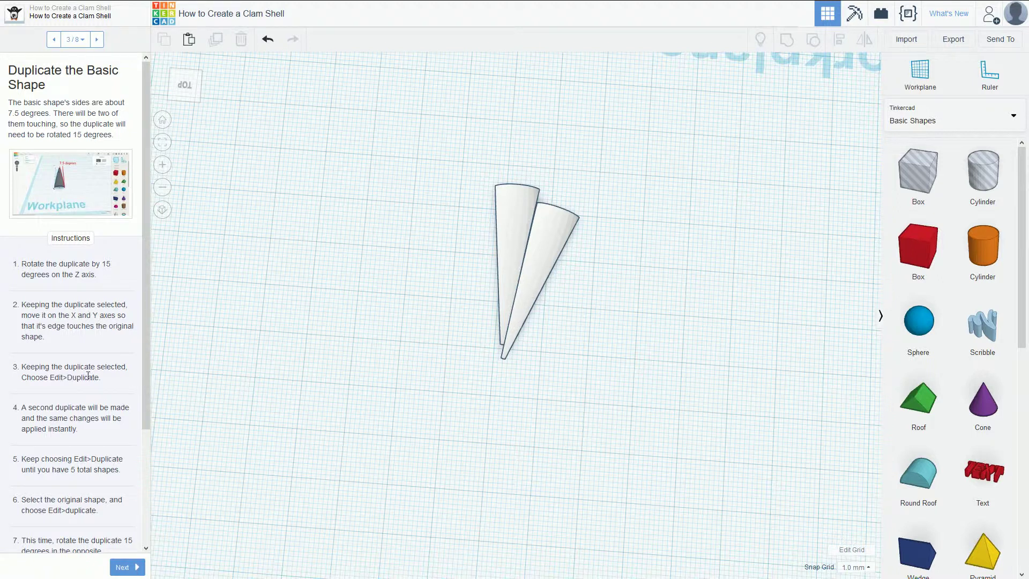
scroll(88, 375, down, 2)
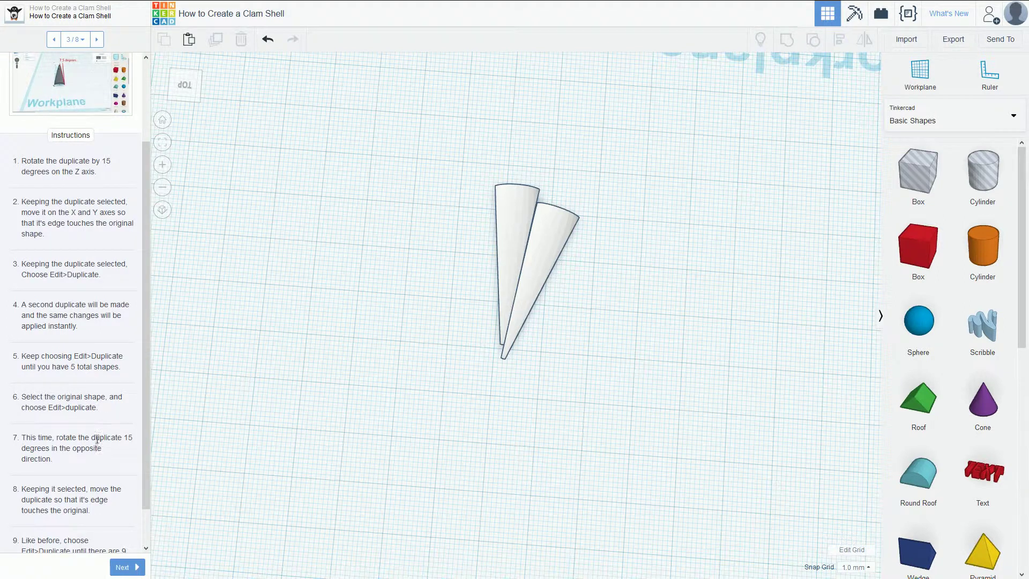
- Add a third cone copy, rotated a further 15°, with its edge meeting the middle cone
scroll(80, 459, down, 1)
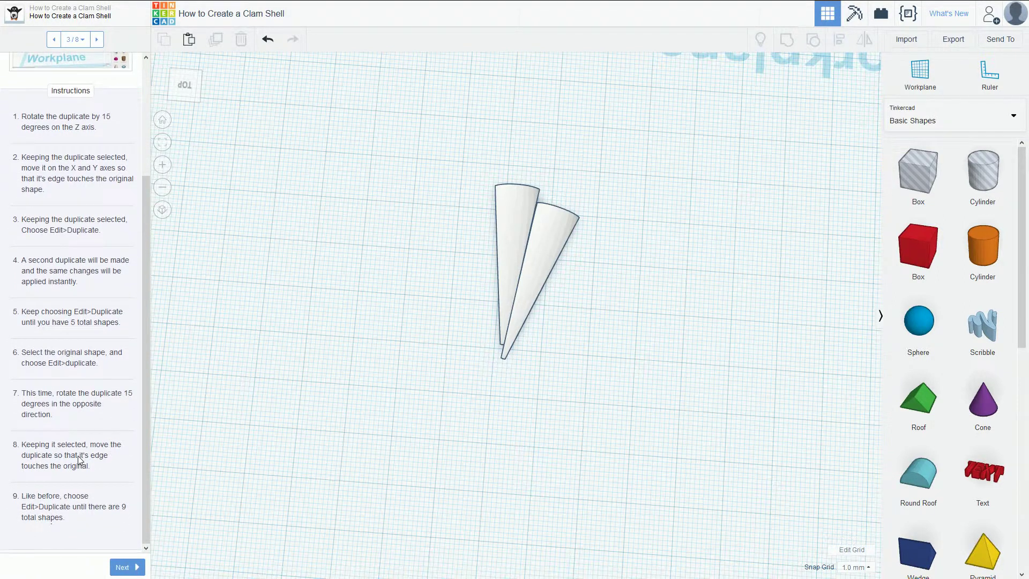
click(539, 252)
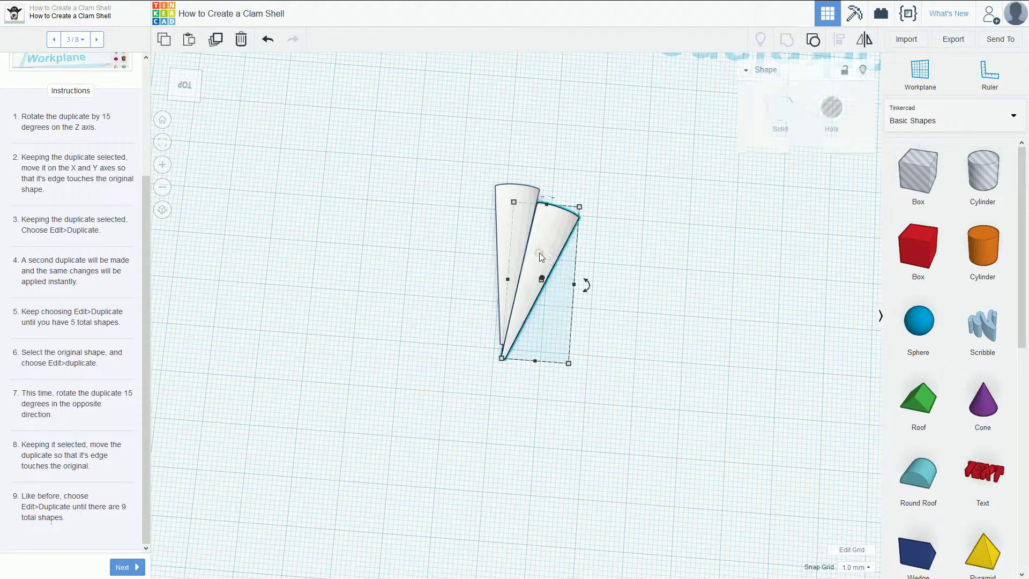
drag(549, 252, 625, 286)
drag(665, 316, 738, 360)
drag(627, 282, 561, 268)
click(678, 274)
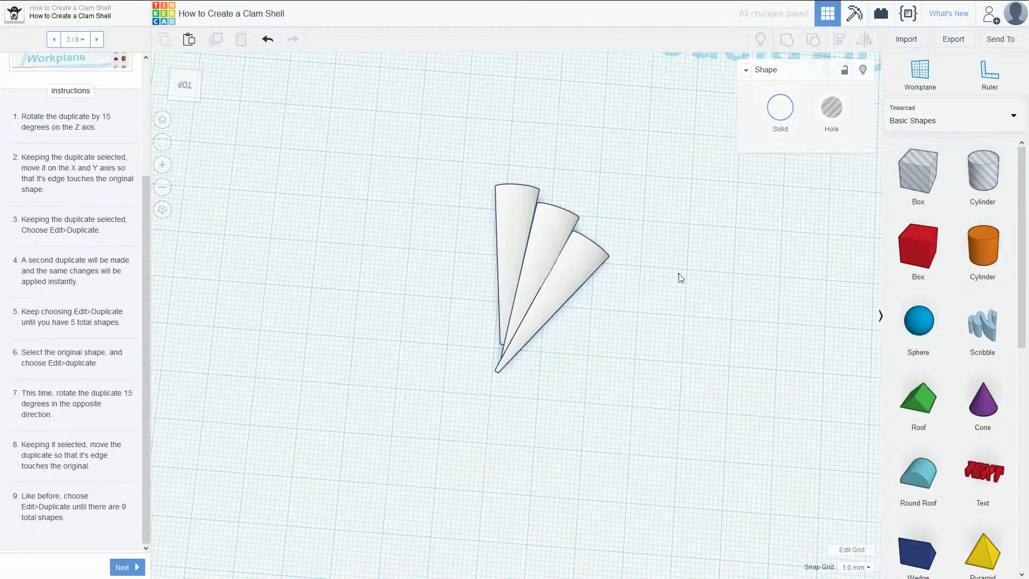
- Duplicate the outermost cone, turn it another 15° and nudge it edge to edge as the fourth
click(584, 268)
key(ctrl+d)
drag(701, 338, 763, 379)
drag(657, 304, 587, 305)
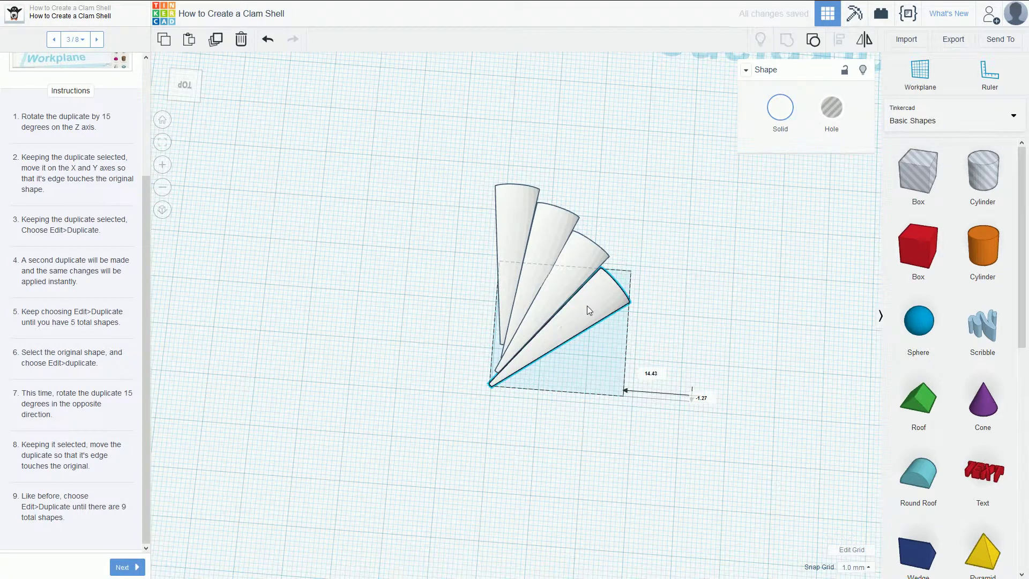
drag(587, 306, 587, 305)
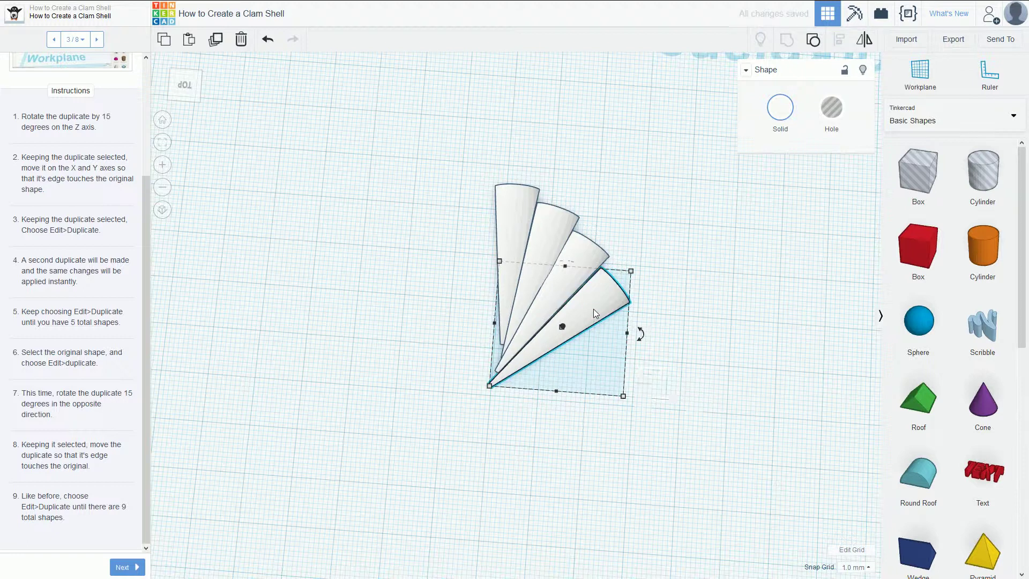
key(Left)
key(Down)
key(Up)
key(Down)
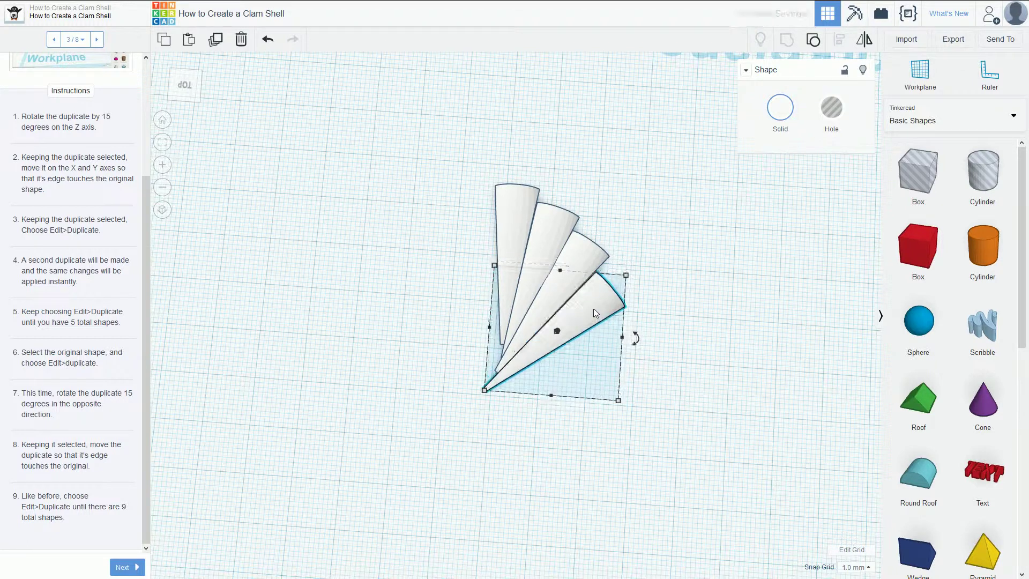
click(701, 292)
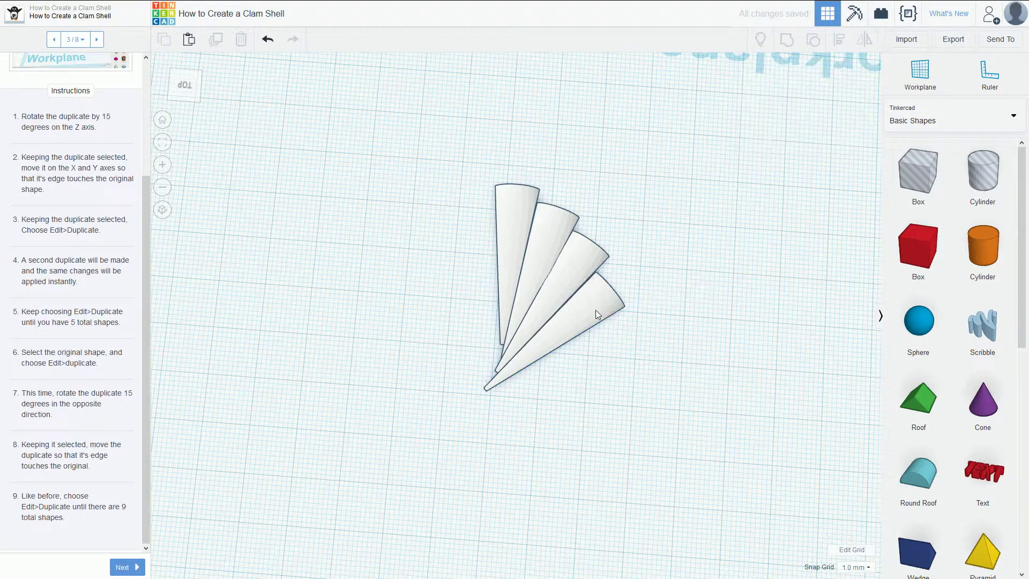
- Copy the lowest cone, rotate it 15° further and set it against the fan's bottom edge
alt+drag(598, 314, 706, 370)
drag(749, 397, 812, 446)
drag(718, 373, 613, 353)
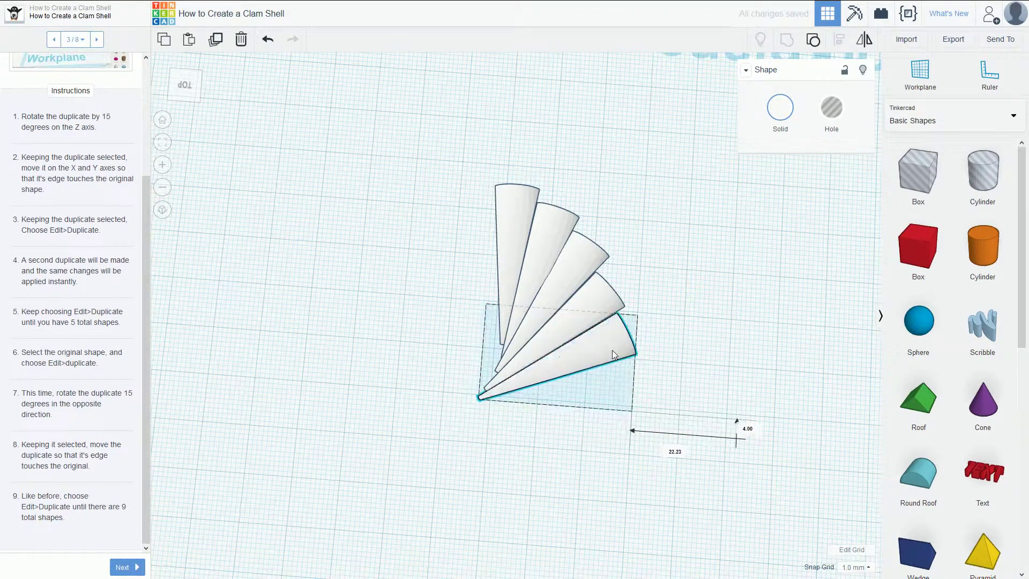
drag(612, 354, 612, 353)
- Nudge the fourth and bottom cones up and right so all five sit edge to edge
click(617, 303)
key(Up)
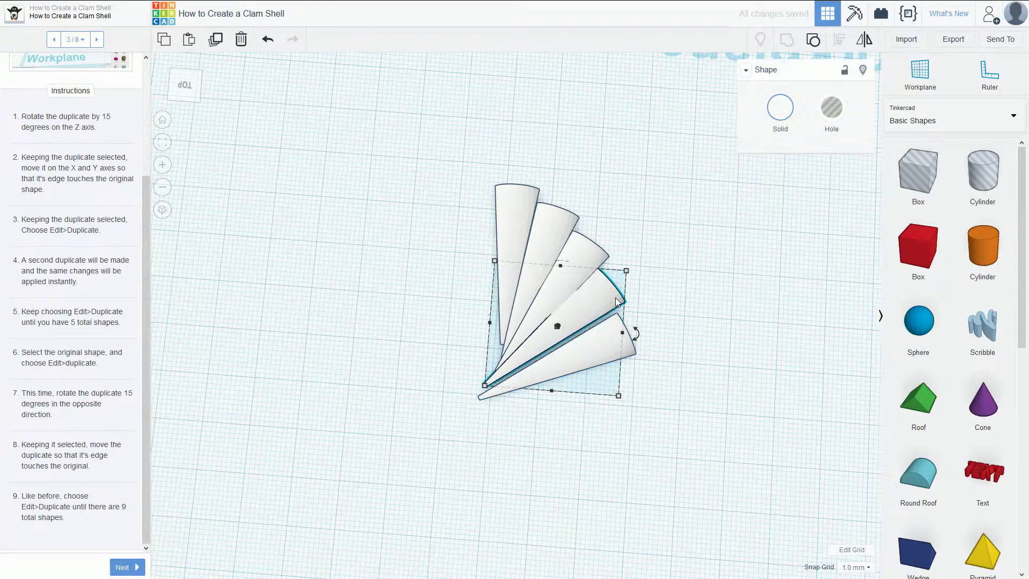
key(Right)
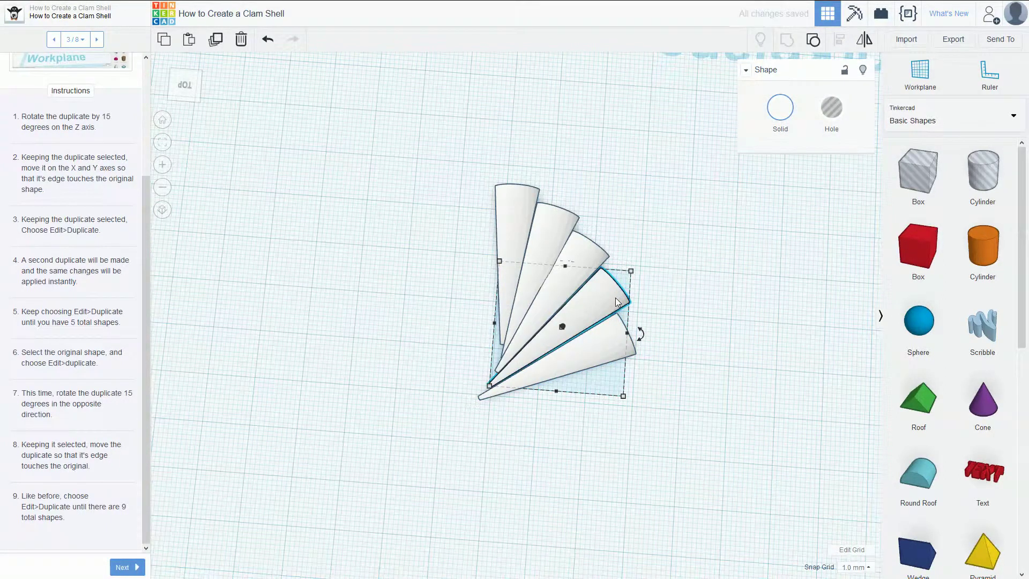
click(615, 340)
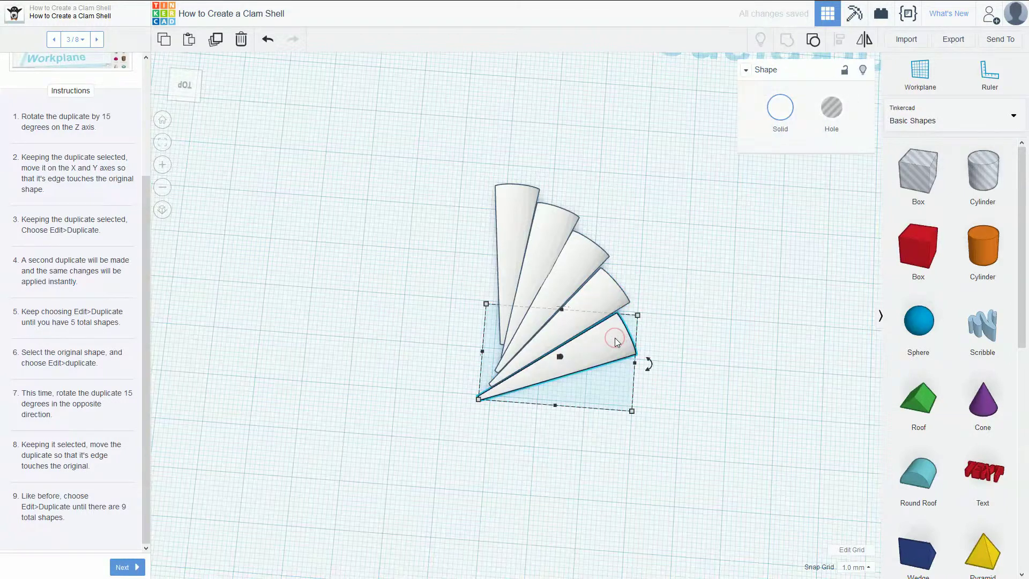
key(Up)
key(Right)
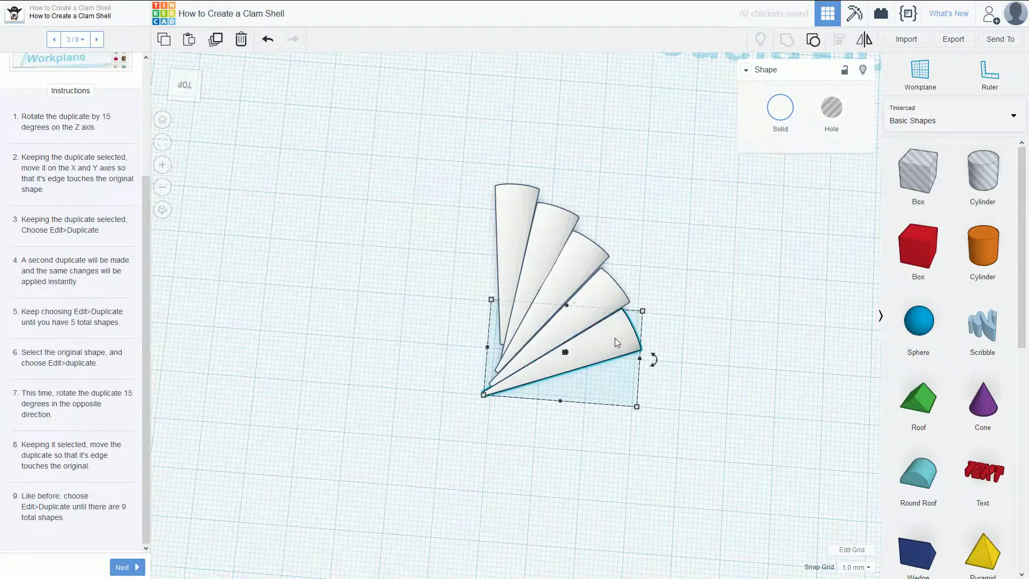
click(770, 202)
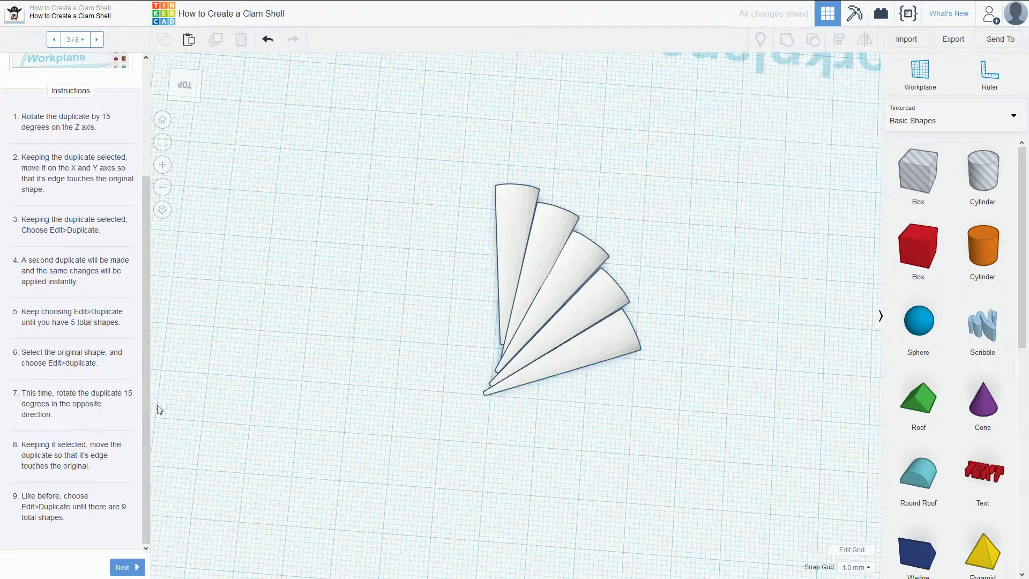
- Orbit around the fan and box-select all five cone wedges together
right_drag(680, 267, 564, 213)
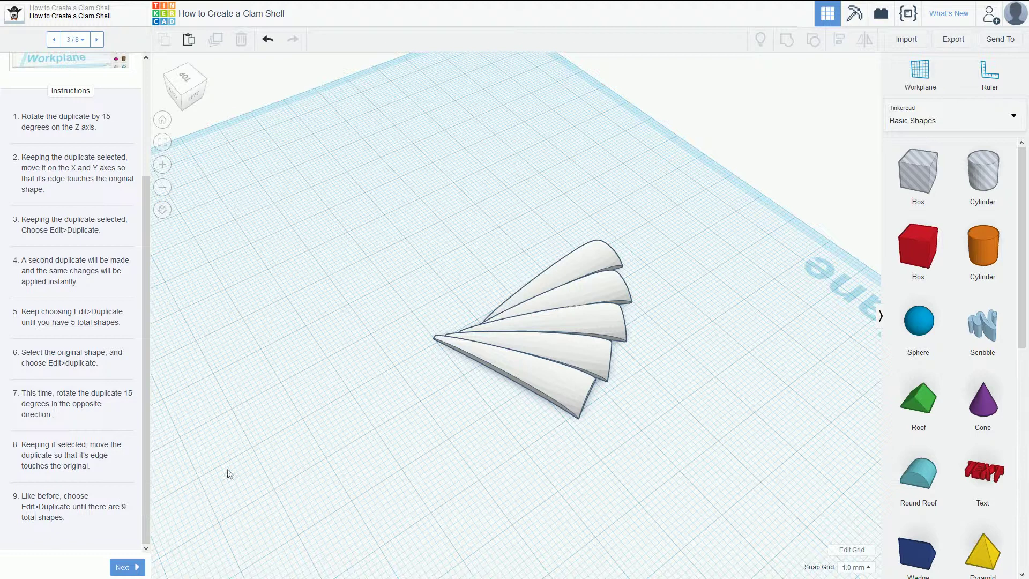
right_drag(251, 312, 360, 320)
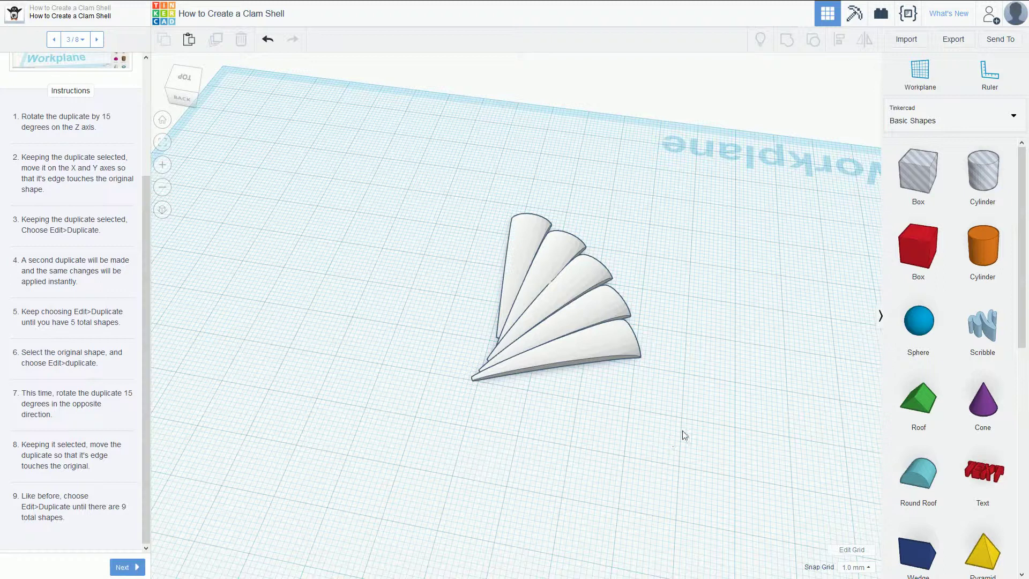
drag(686, 428, 443, 185)
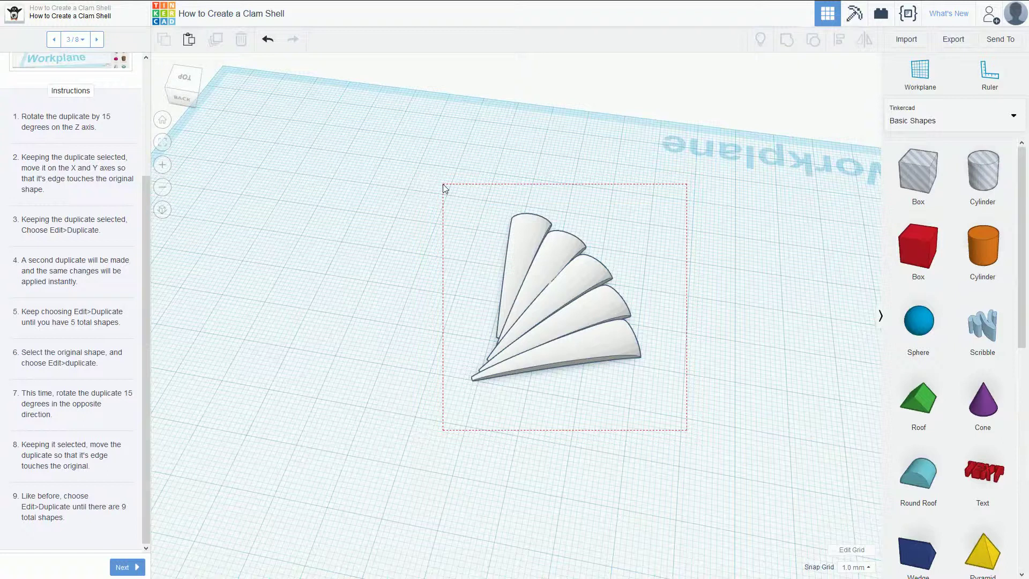
drag(442, 184, 442, 184)
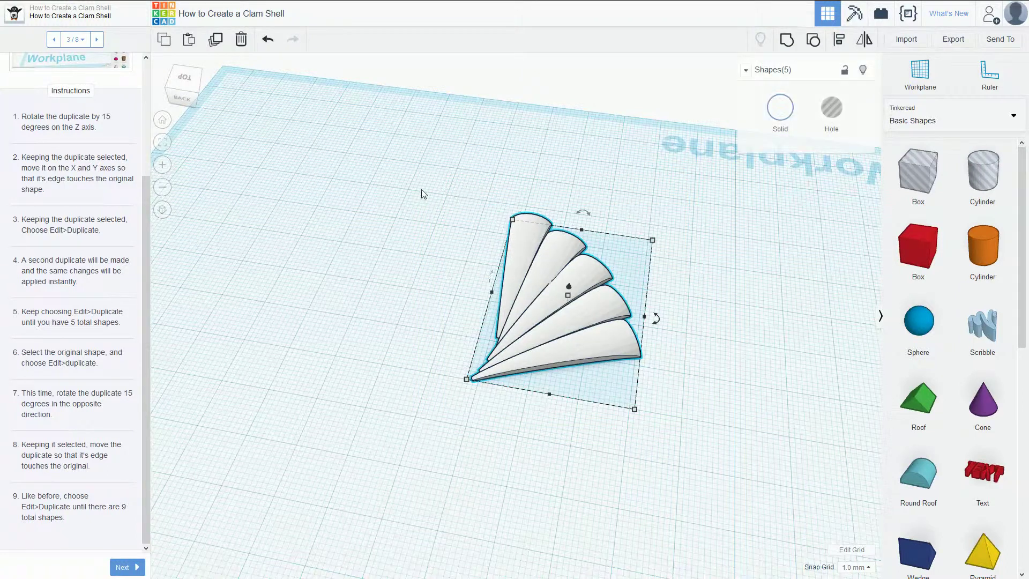
click(97, 40)
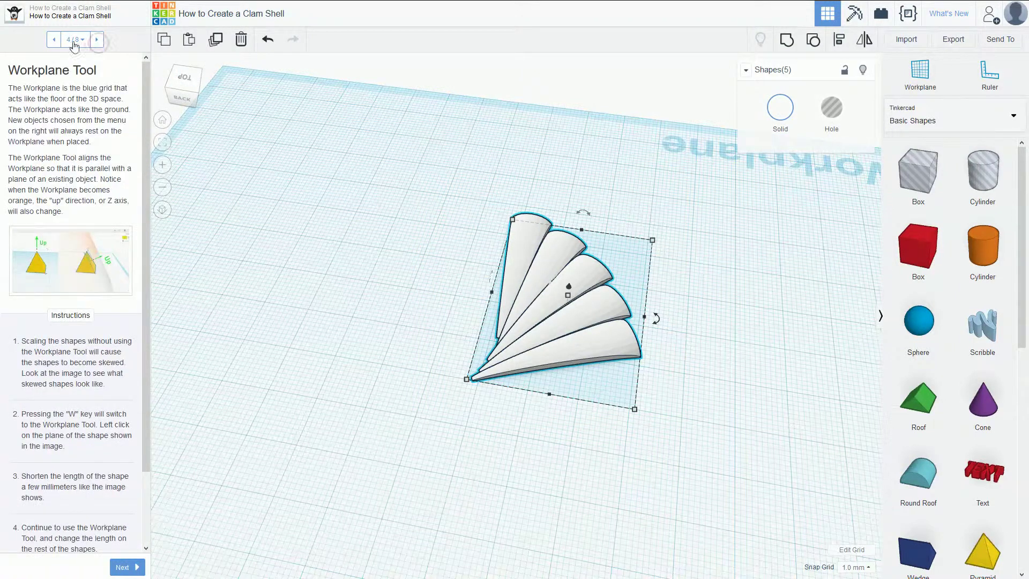
click(54, 39)
click(793, 229)
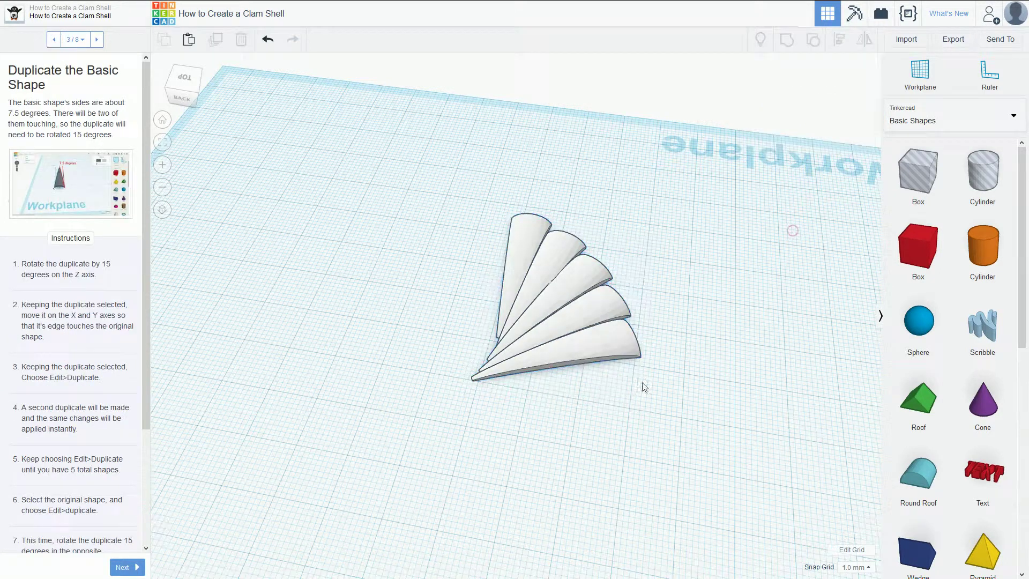
drag(684, 473, 436, 189)
- Drop the top-left cone from the selection, mirror the other four and place them on the fan's left
shift+click(524, 227)
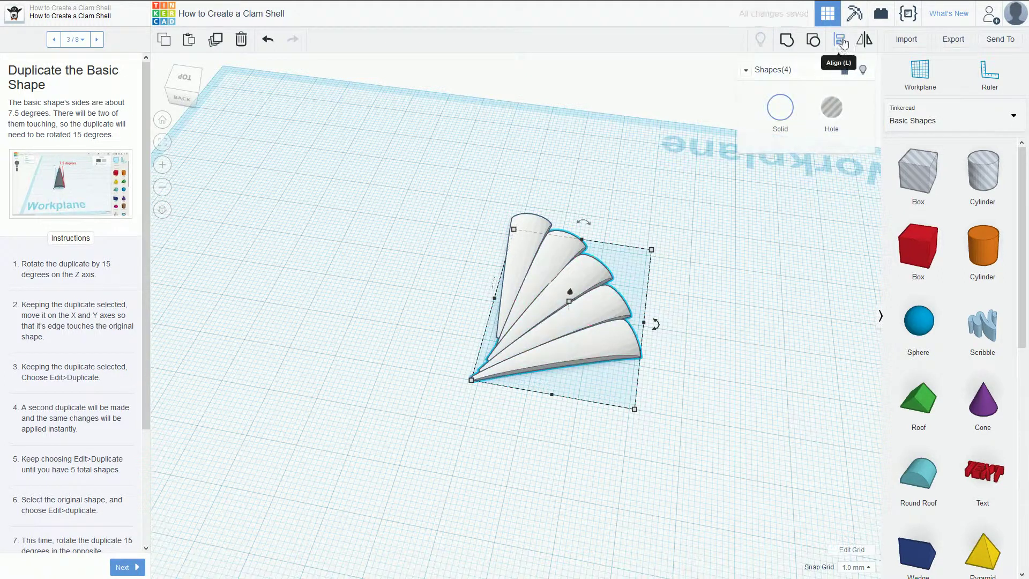
click(868, 46)
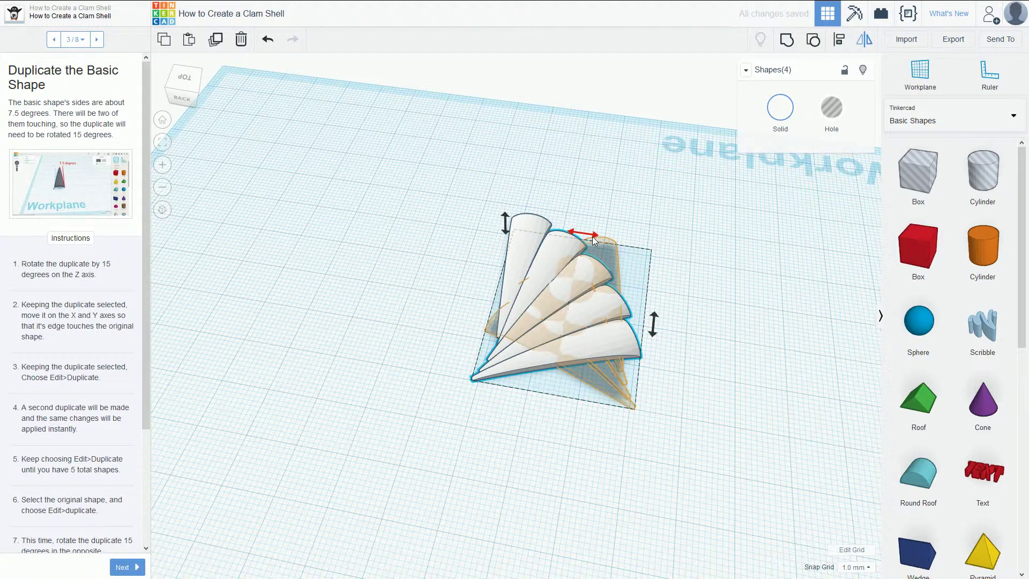
drag(607, 268, 491, 249)
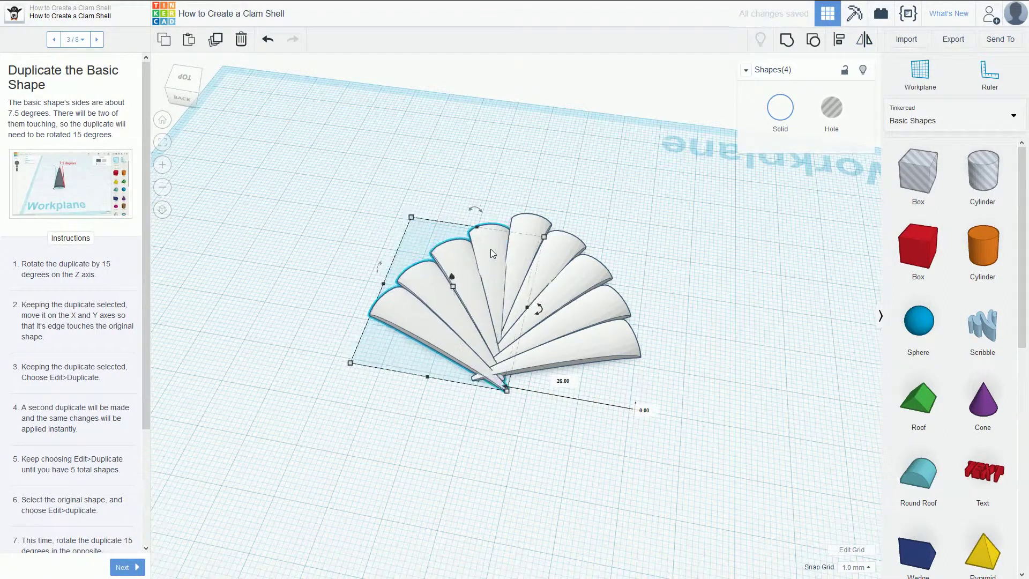
key(Left)
key(Right)
key(Left)
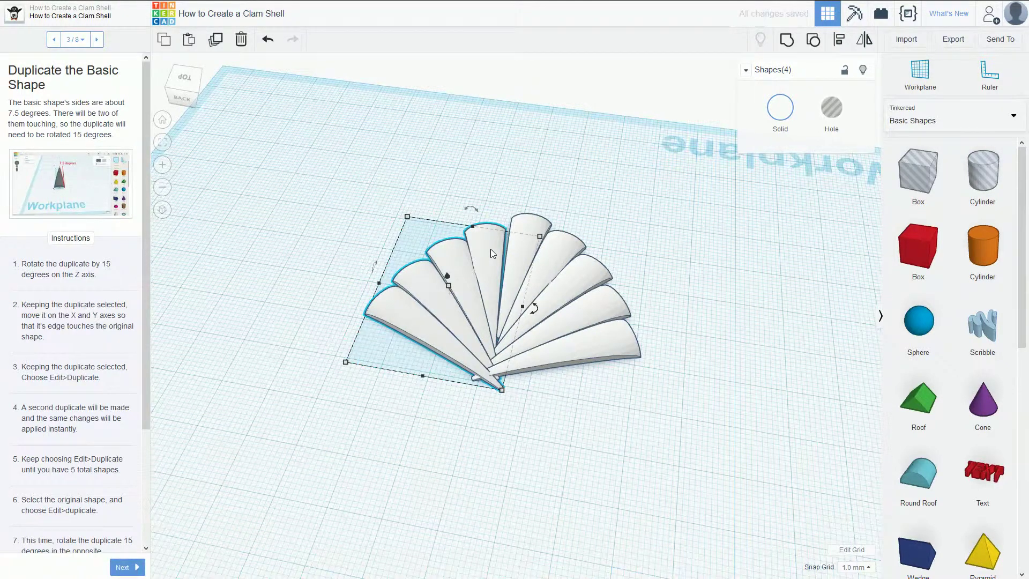
key(Right)
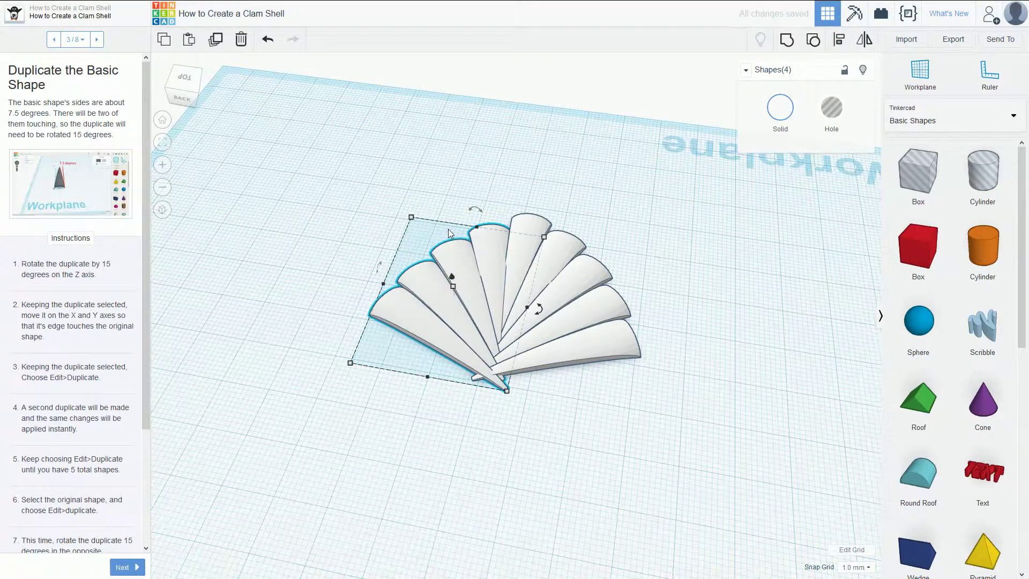
- View the shell from the side and advance the lesson to step 4, Workplane Tool
right_drag(413, 190, 397, 217)
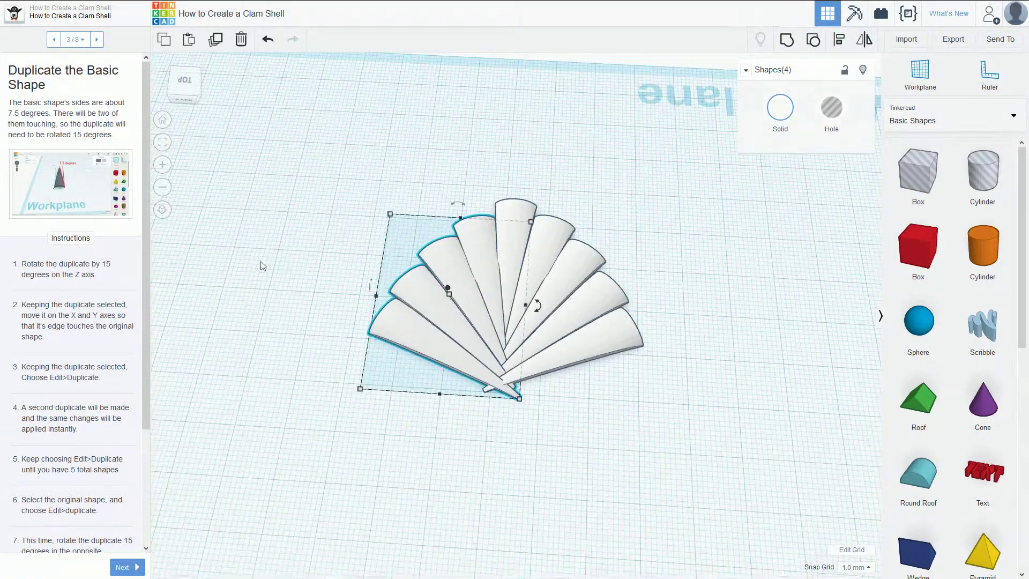
scroll(109, 439, down, 2)
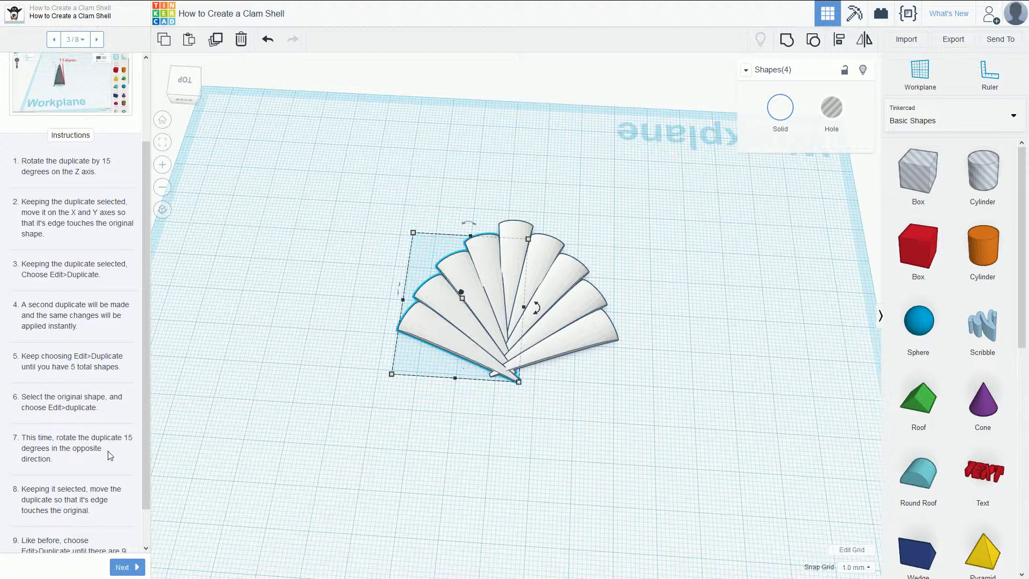
scroll(57, 450, down, 1)
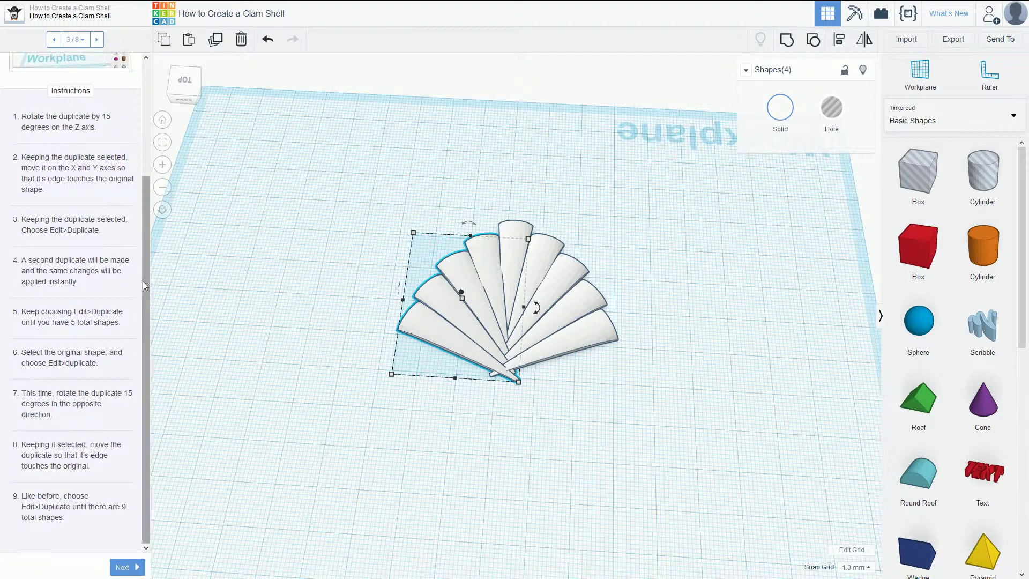
click(97, 40)
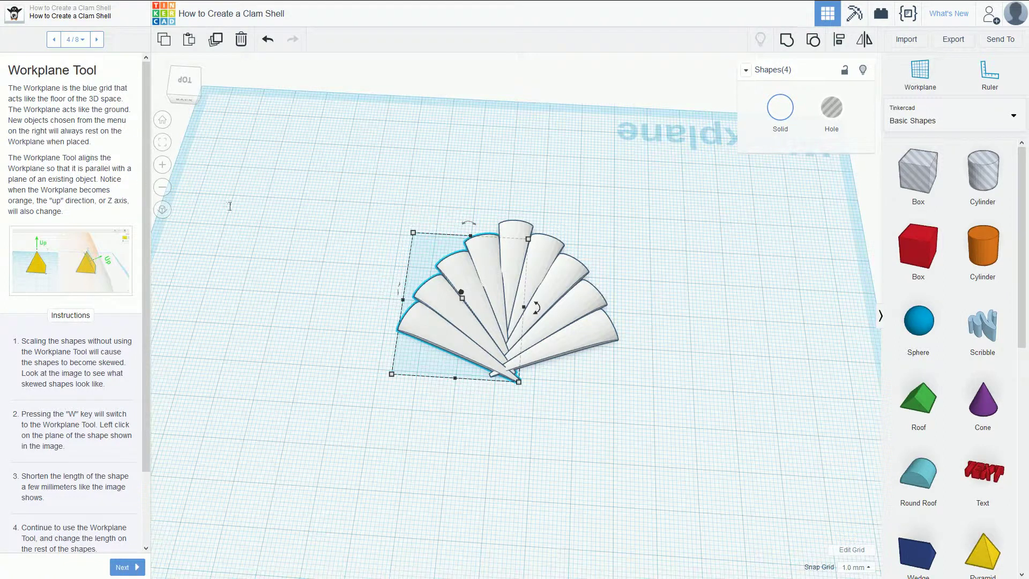
- Align a workplane to the pyramid's sloped face, rotate the pyramid 22.5° and stretch it to about 38.35
key(w)
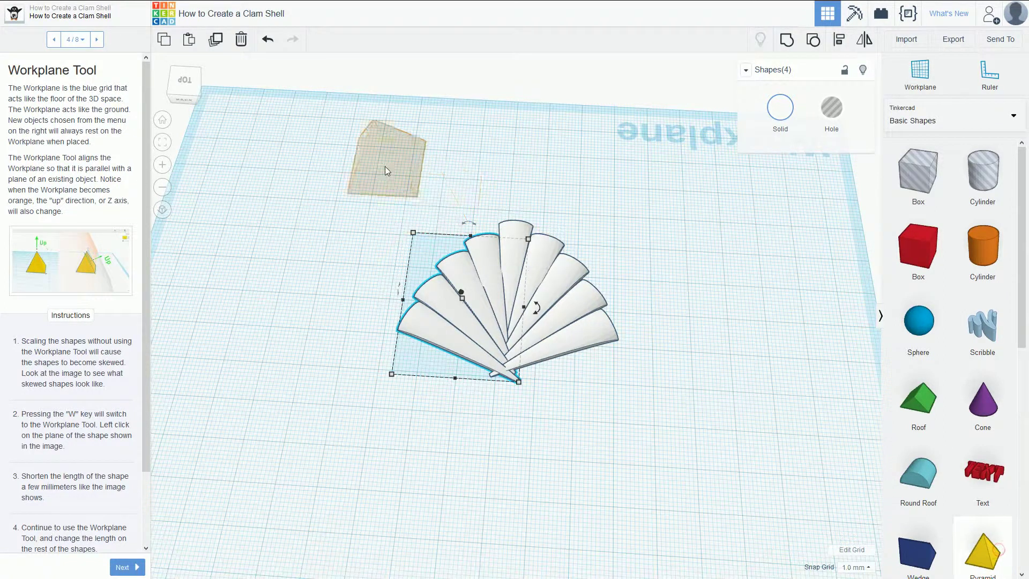
click(297, 157)
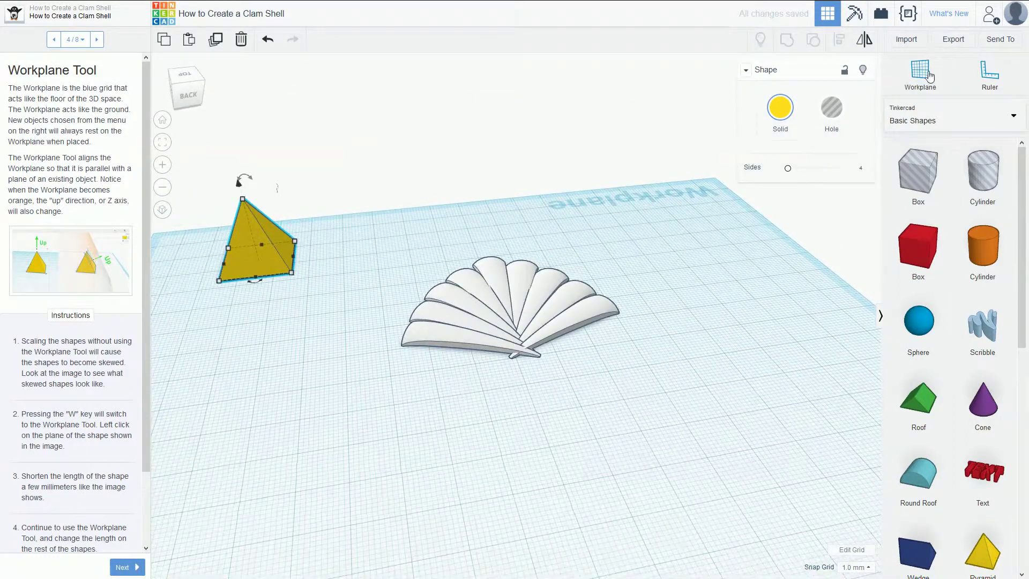
click(278, 234)
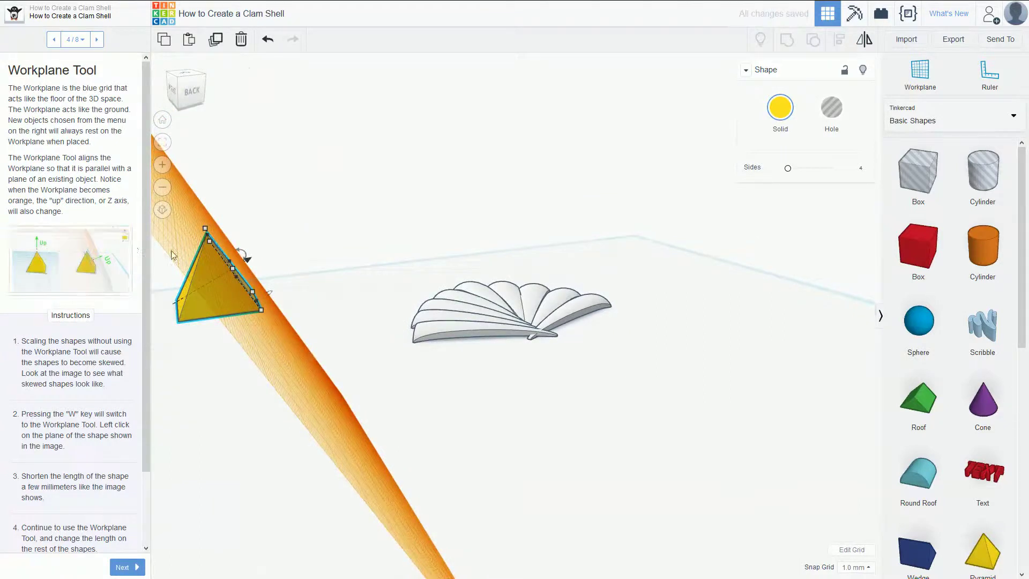
mouse_move(247, 262)
mouse_down()
mouse_move(294, 251)
mouse_move(262, 244)
mouse_move(238, 254)
mouse_up()
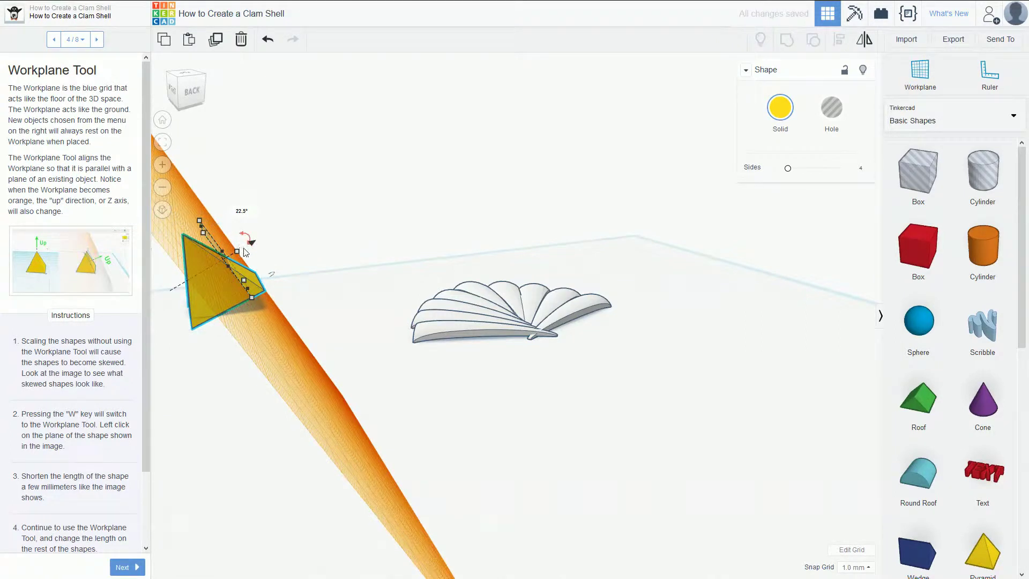
drag(239, 253, 314, 234)
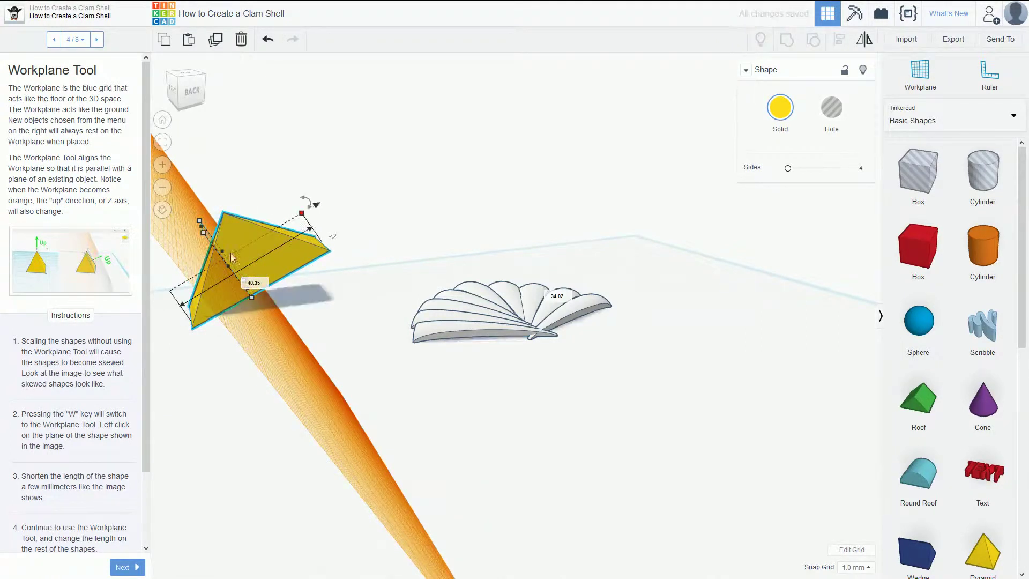
- View the pyramid from behind and advance the lesson to step 5, The Hole Material
right_drag(248, 302, 177, 289)
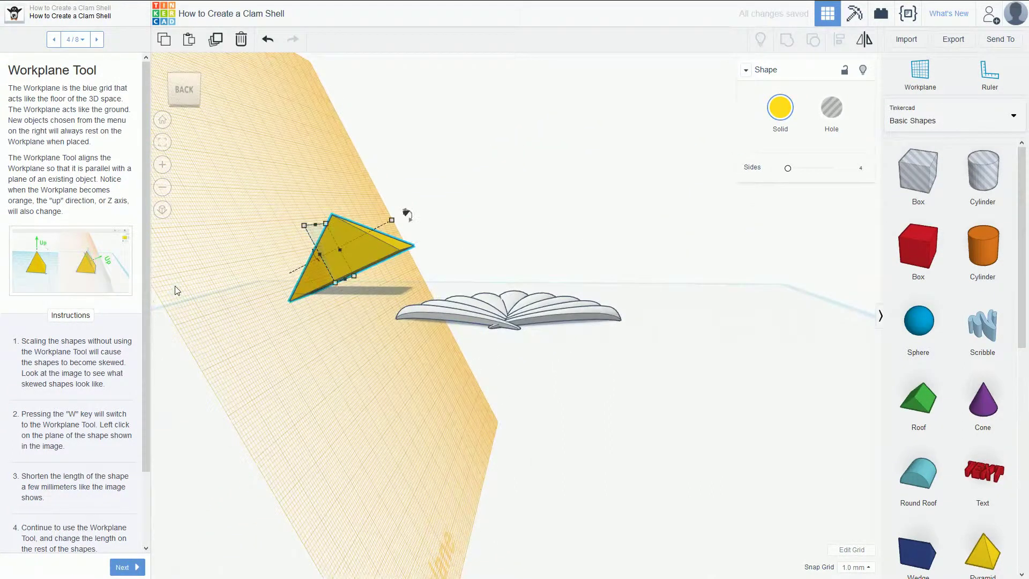
scroll(108, 349, down, 3)
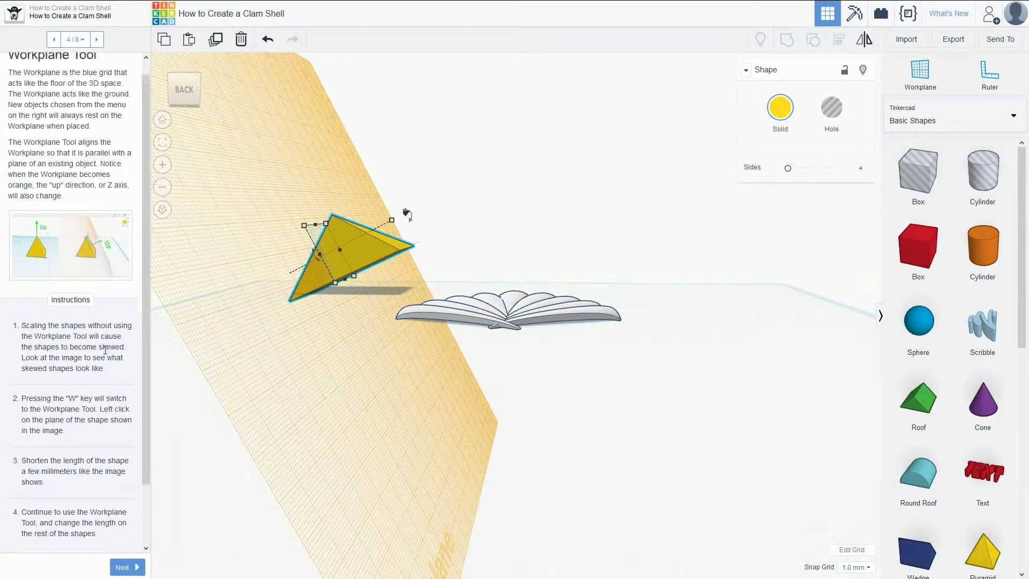
click(101, 39)
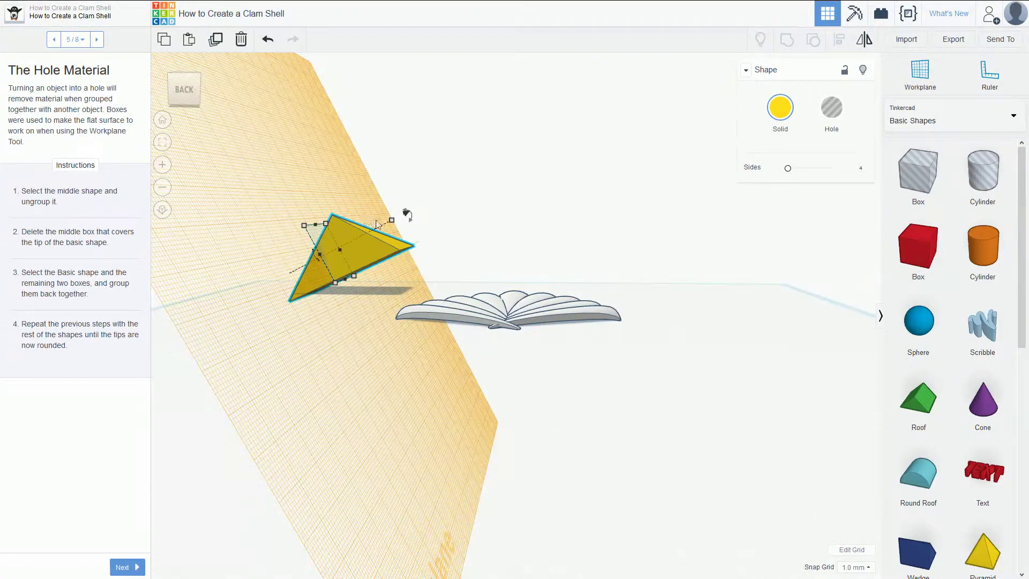
- Delete the yellow pyramid, reset the workplane and place a box in front of the shell
key(Delete)
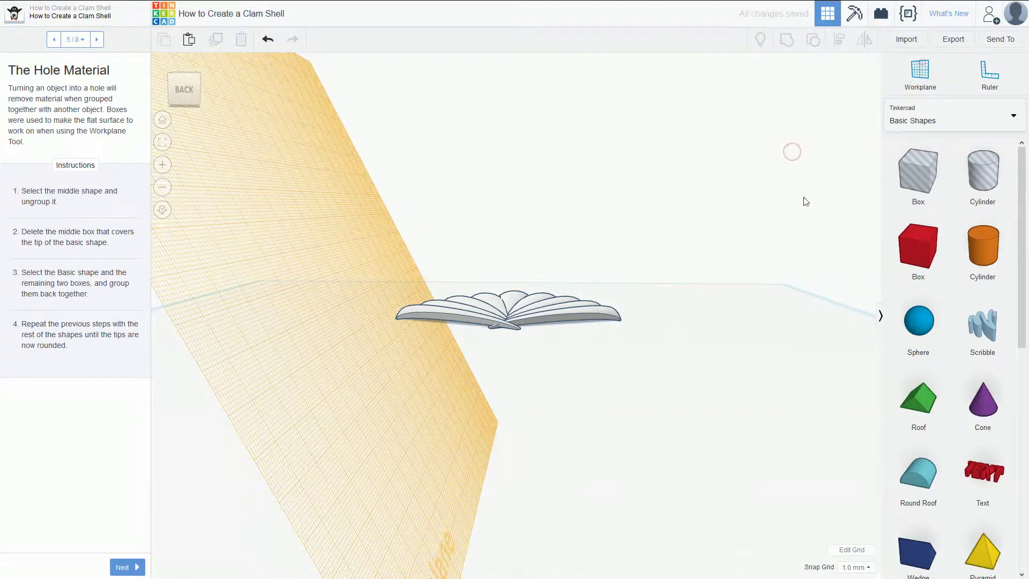
click(750, 336)
right_drag(750, 335, 750, 198)
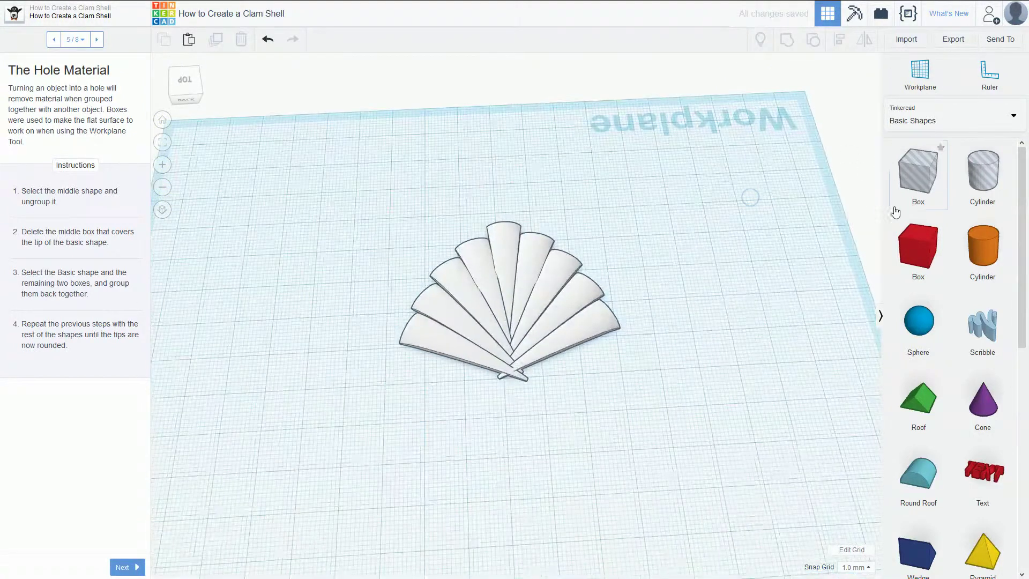
drag(848, 259, 529, 397)
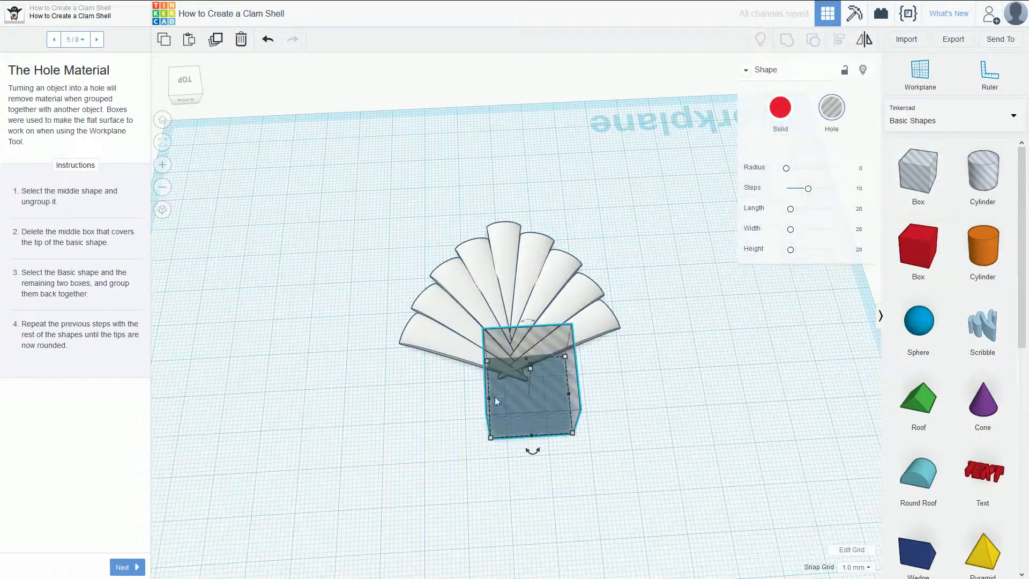
- Select all ten shapes, switch them to hole material, then back to solid
drag(183, 155, 732, 477)
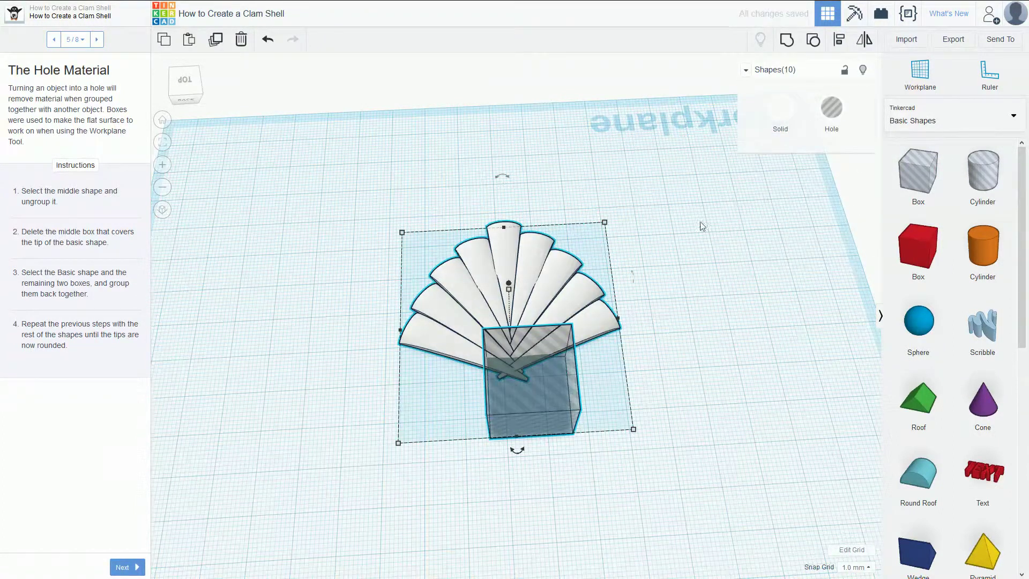
click(825, 110)
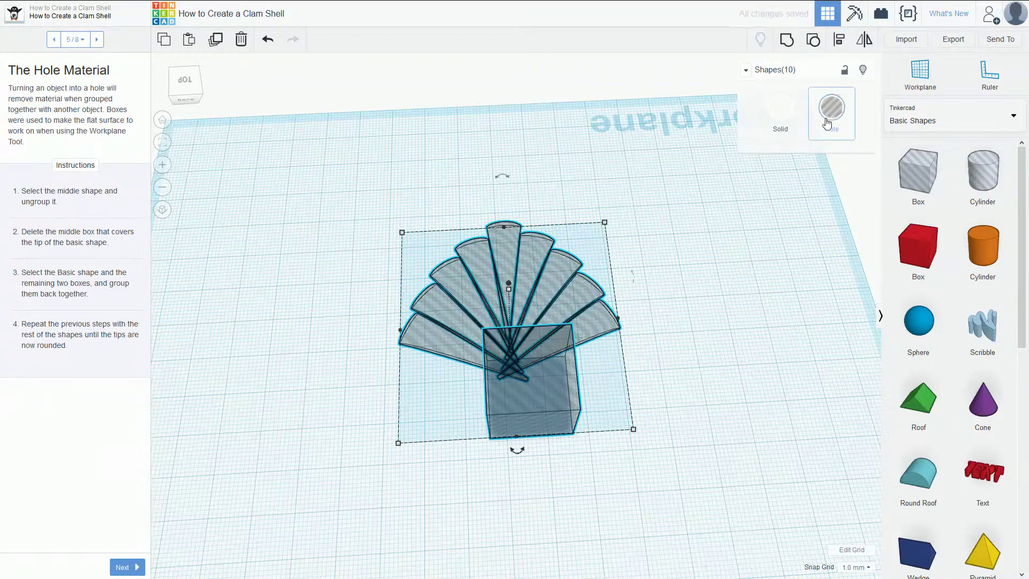
click(795, 122)
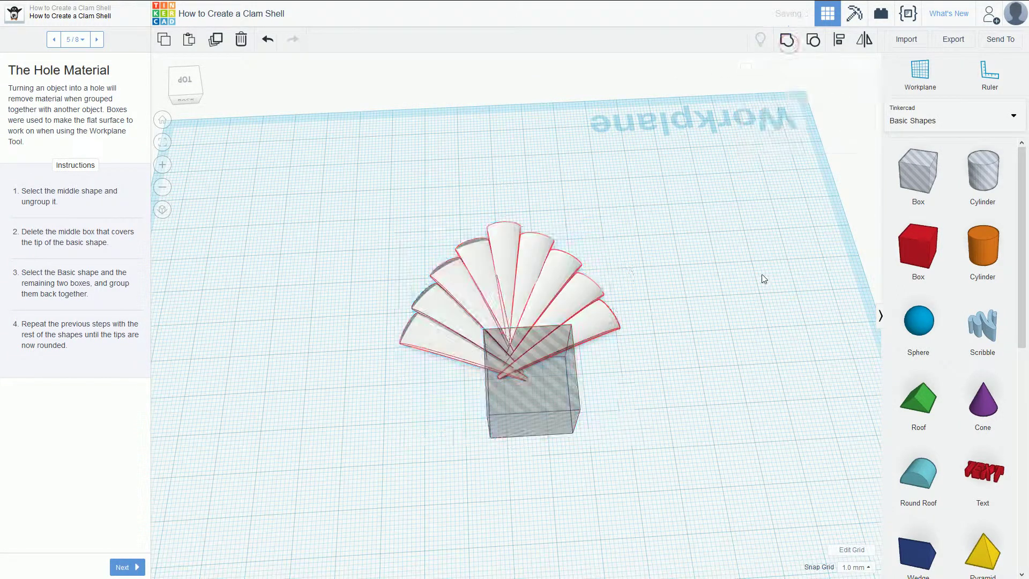
click(784, 278)
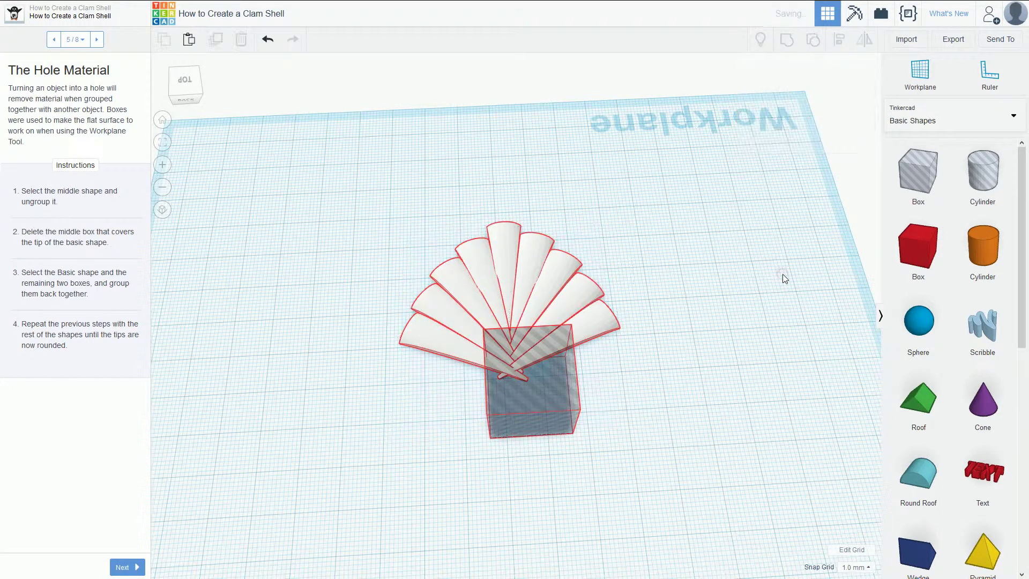
- Select the leftmost blade, reveal the hidden hole boxes, and advance the lesson to step 6, Final Details
click(712, 299)
right_drag(750, 314, 652, 240)
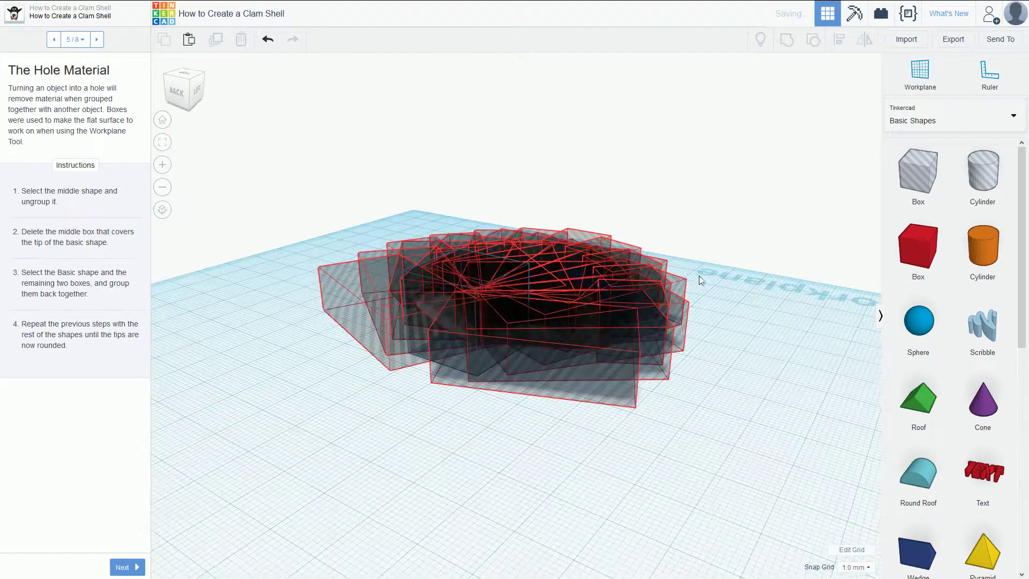
right_drag(703, 212, 734, 330)
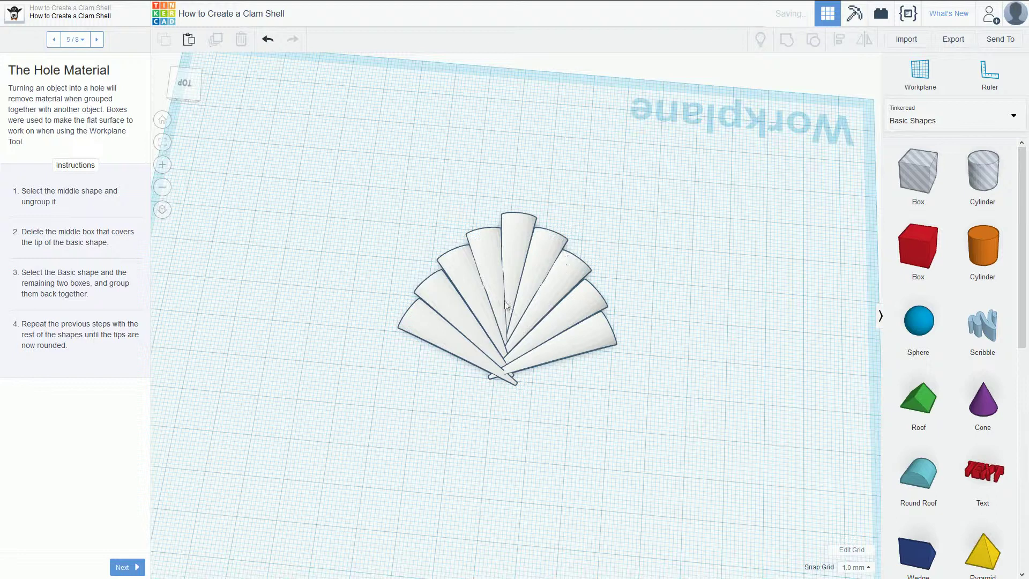
click(426, 335)
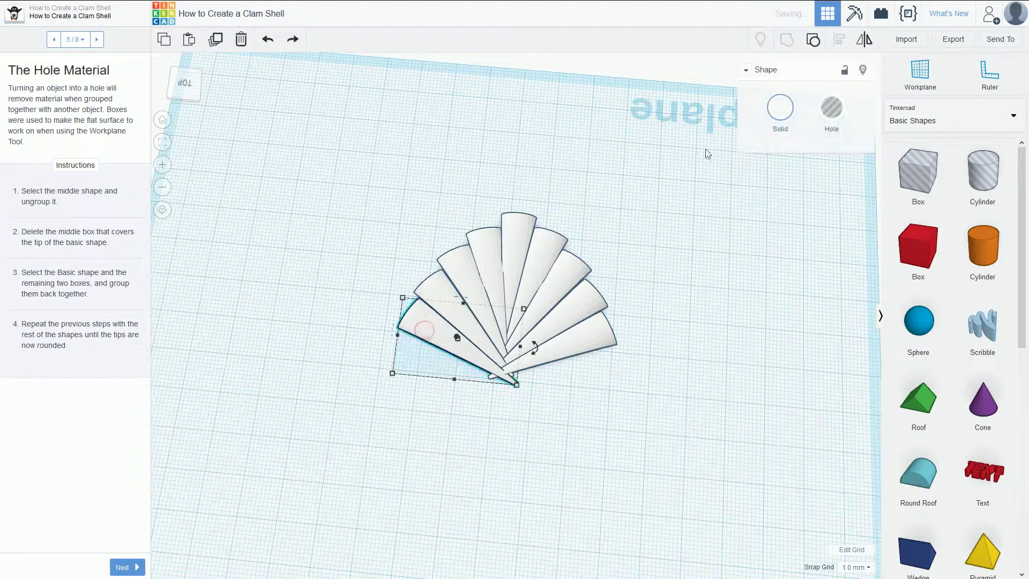
click(813, 39)
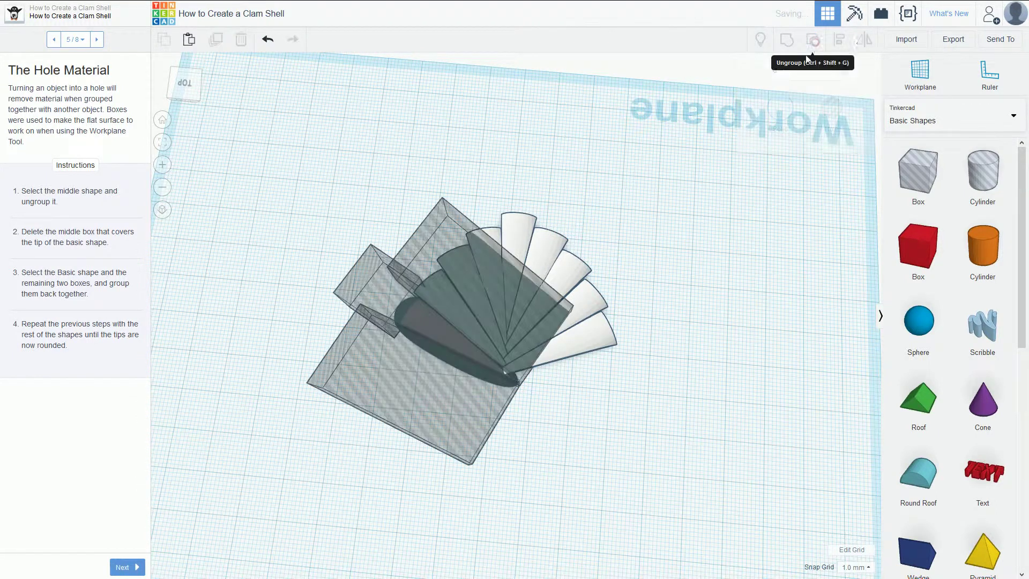
right_drag(614, 402, 640, 404)
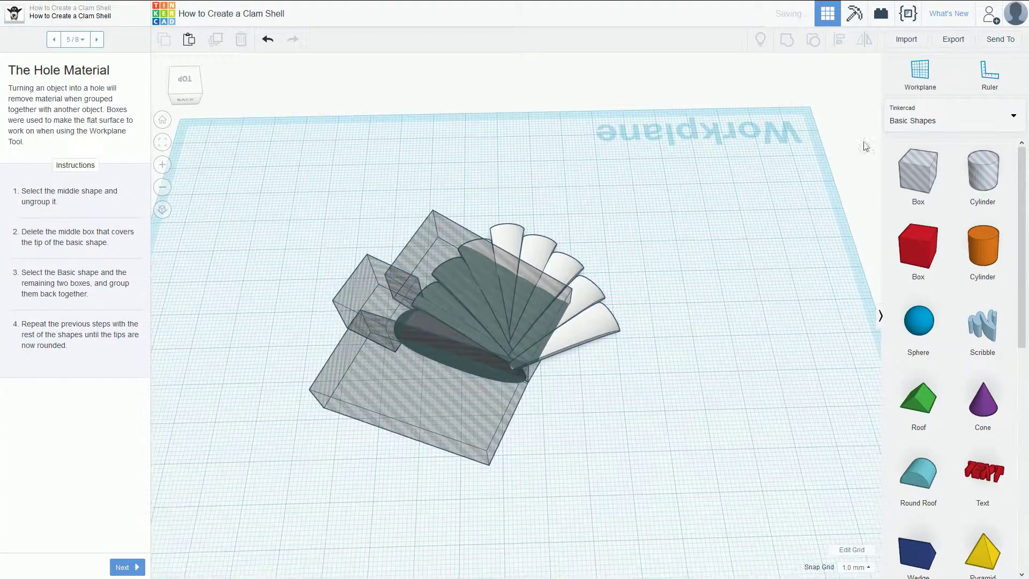
click(97, 38)
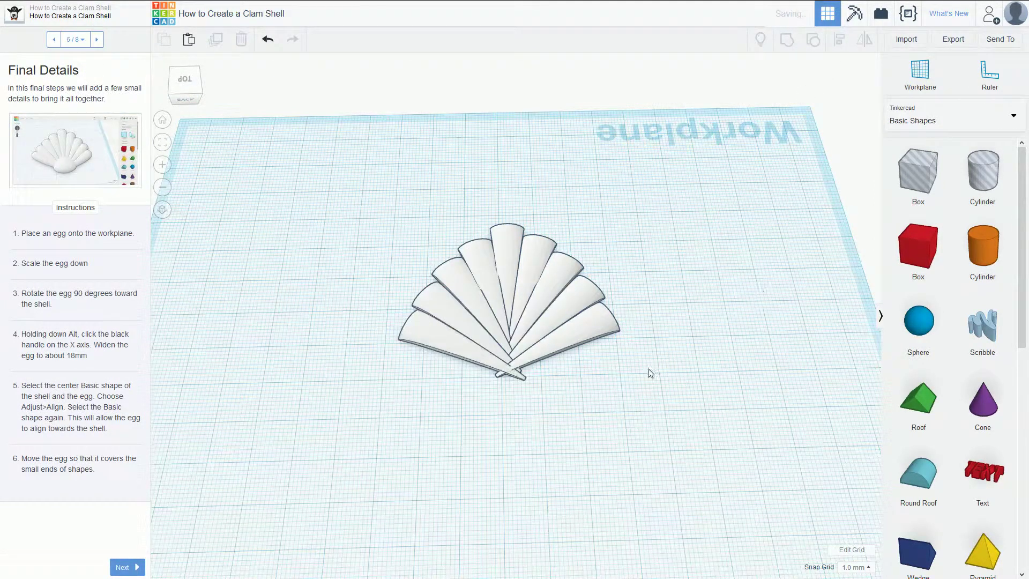
- Switch the shapes panel from Basic Shapes through Text And Numbers to the Characters collection
click(891, 117)
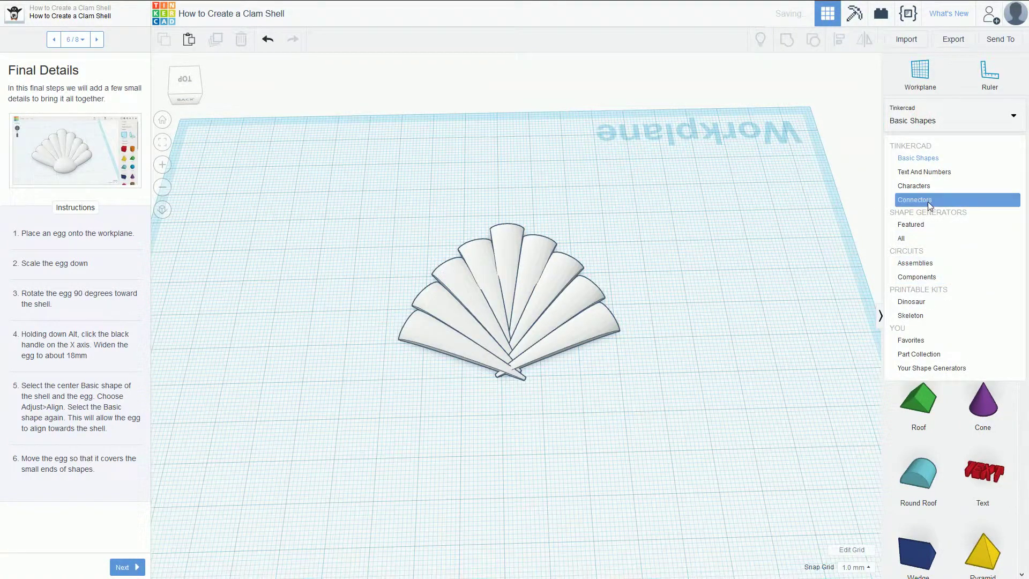
click(930, 172)
click(927, 121)
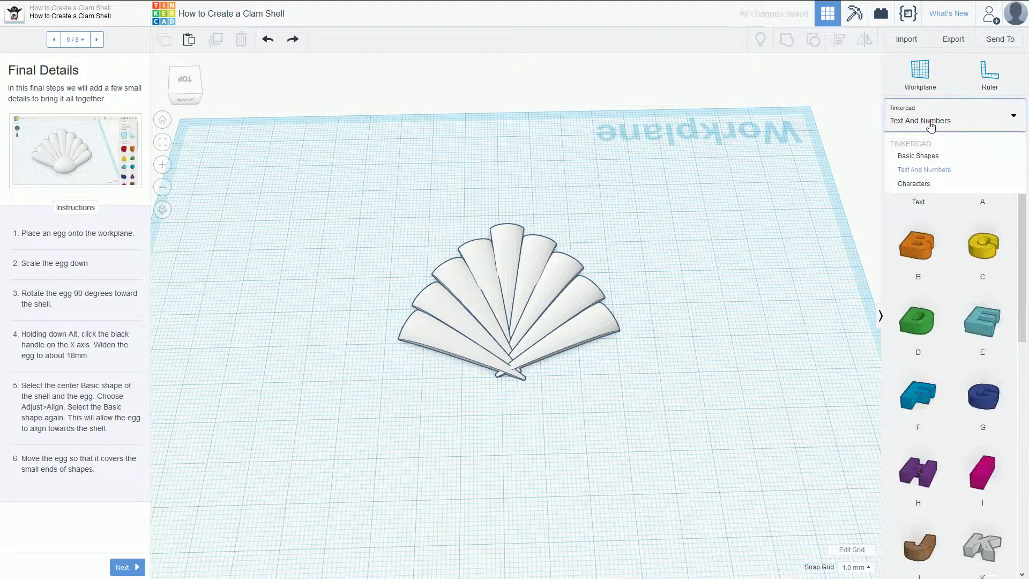
click(921, 190)
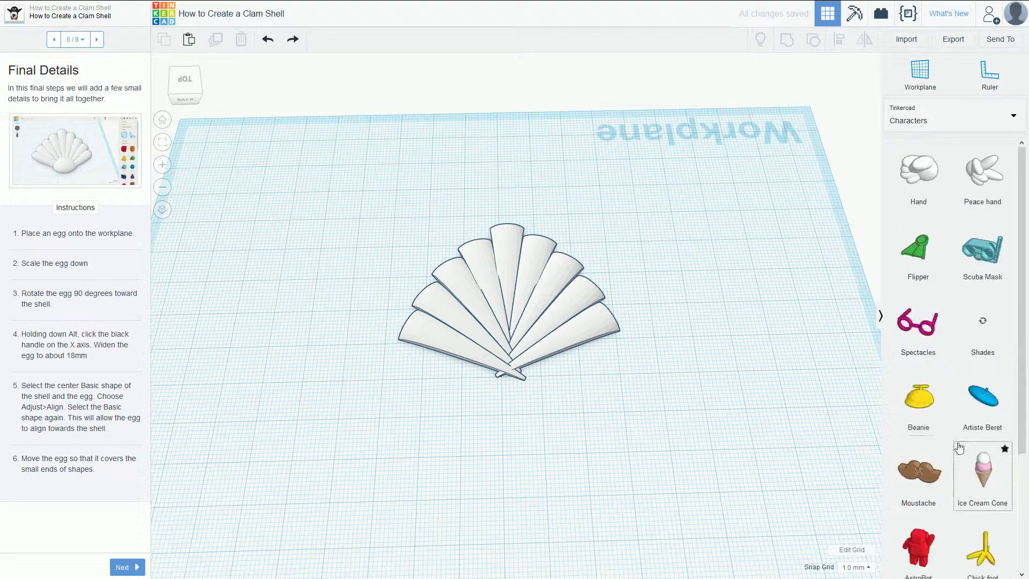
scroll(956, 448, down, 3)
- Place a Characters egg on the workplane near the shell and shrink it to 18 mm wide
drag(919, 464, 526, 465)
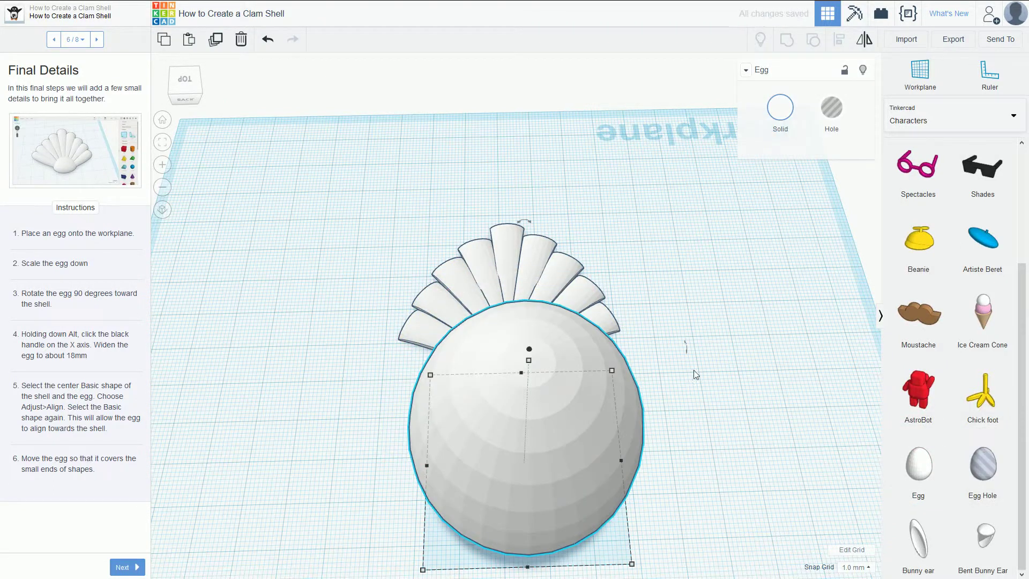
right_drag(693, 370, 598, 260)
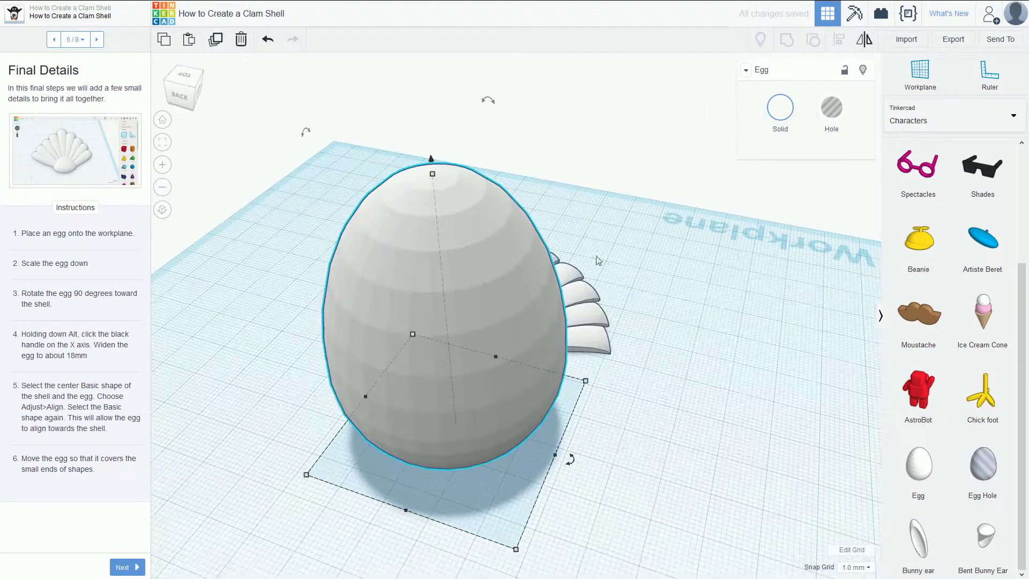
drag(585, 380, 467, 420)
drag(428, 497, 390, 505)
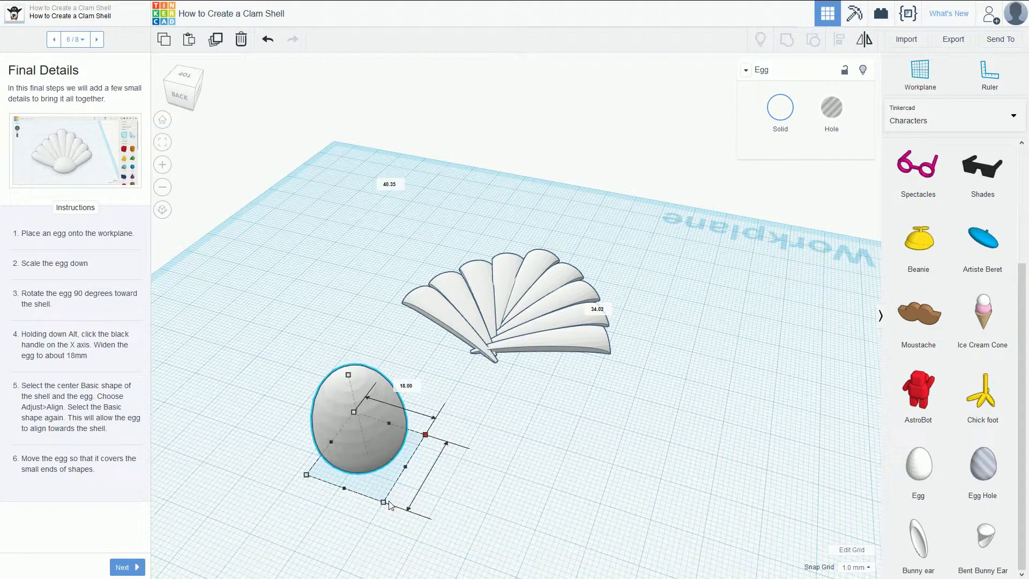
- Turn the egg 90° and set it at the shell base, then undo the last move
drag(302, 349, 391, 318)
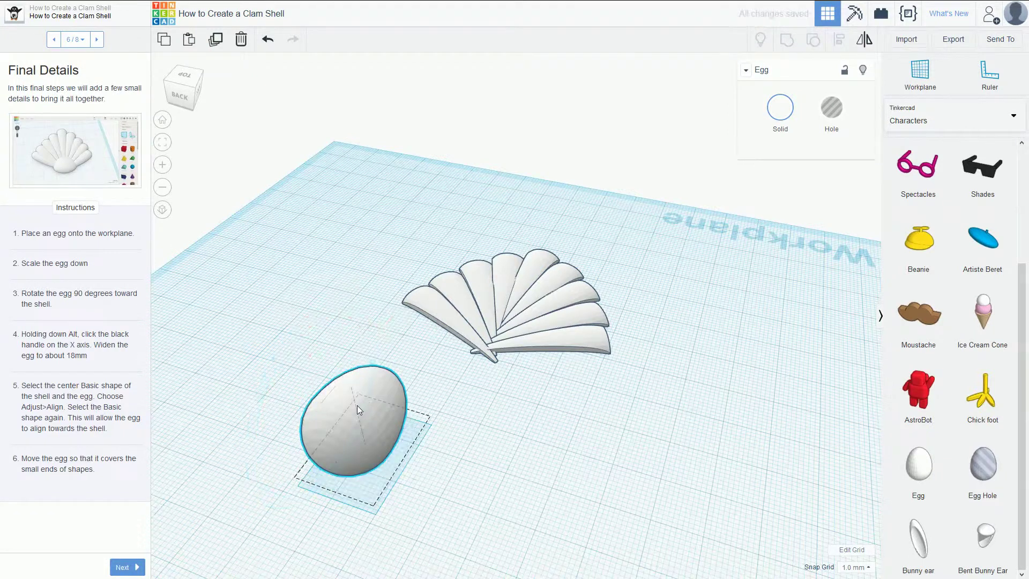
drag(357, 405, 478, 340)
right_drag(647, 391, 517, 344)
key(ctrl+z)
- Move the egg back beside the shell and sink it partly below the workplane
right_drag(407, 386, 435, 312)
drag(427, 306, 417, 296)
right_drag(416, 297, 450, 370)
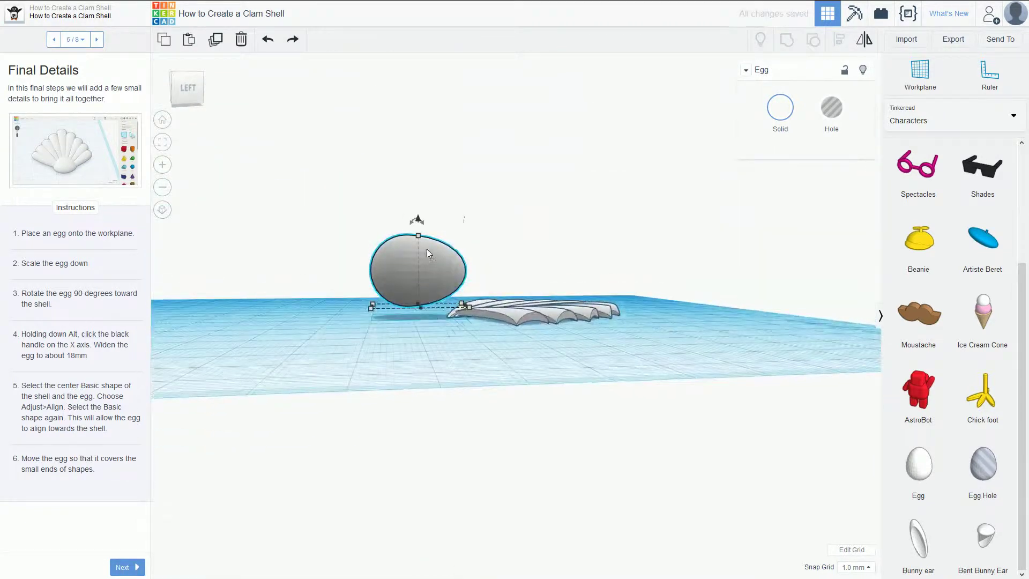
drag(417, 219, 424, 258)
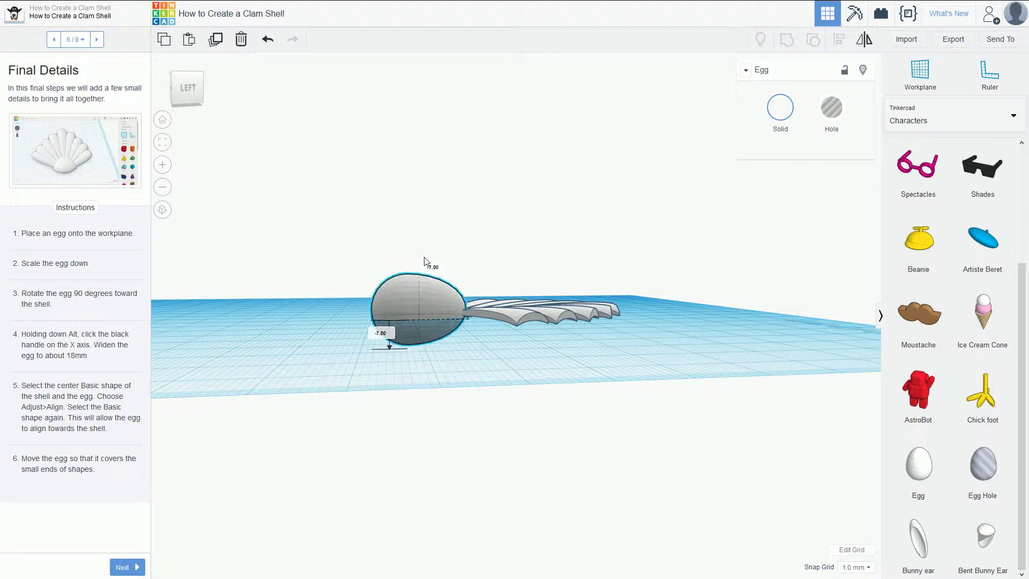
right_drag(461, 253, 588, 397)
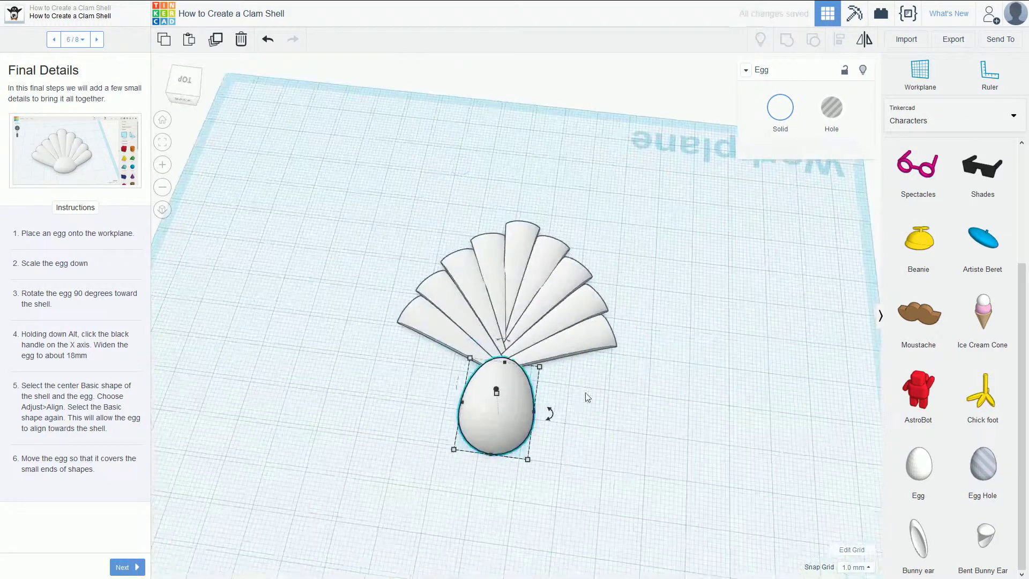
- Move the egg onto the shell's narrow ends, shorten it to 12 mm and lower its height
right_drag(629, 324, 542, 409)
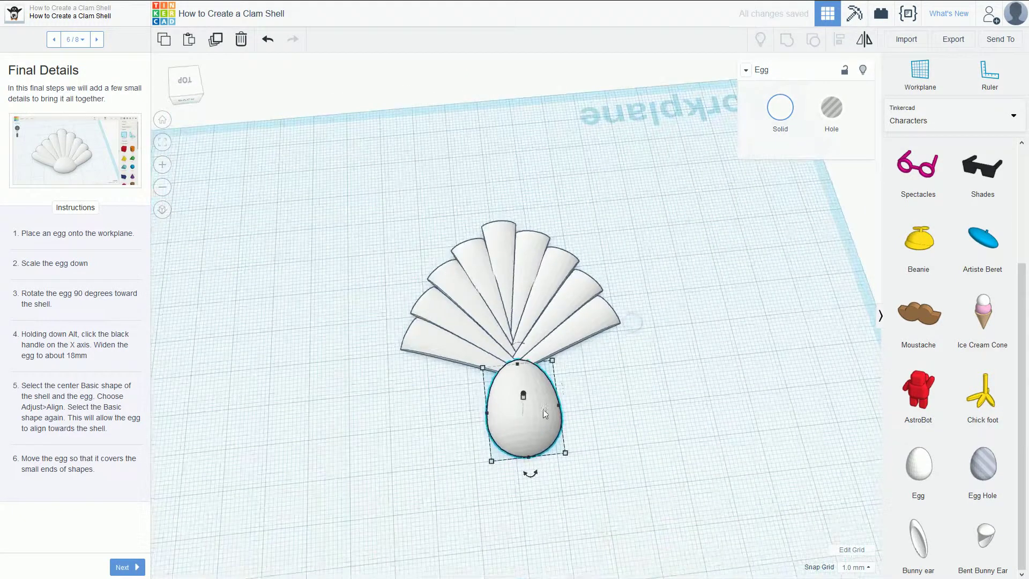
drag(539, 406, 525, 374)
drag(508, 332, 516, 352)
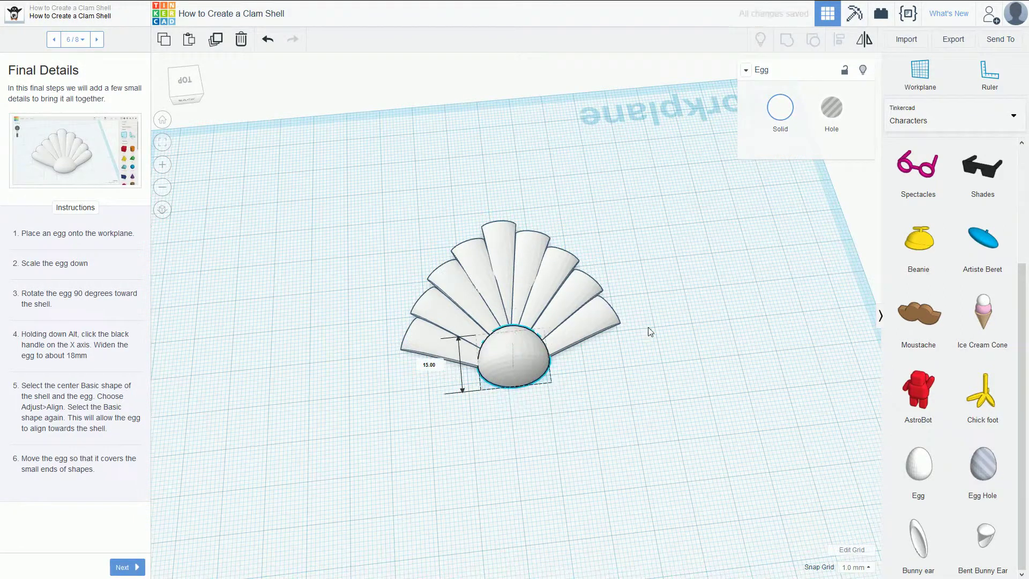
right_drag(498, 332, 464, 287)
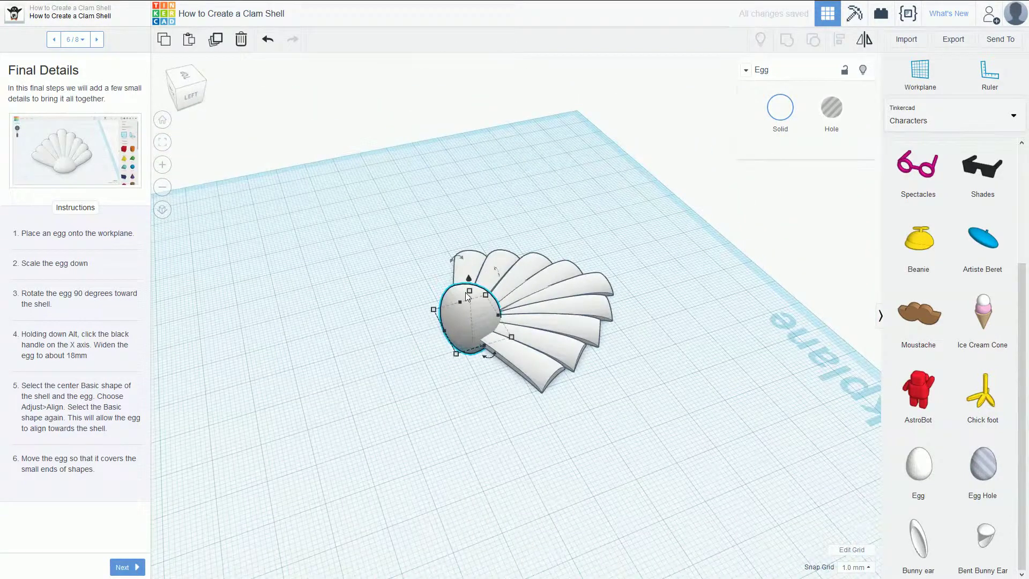
drag(467, 292, 470, 303)
right_drag(372, 345, 443, 289)
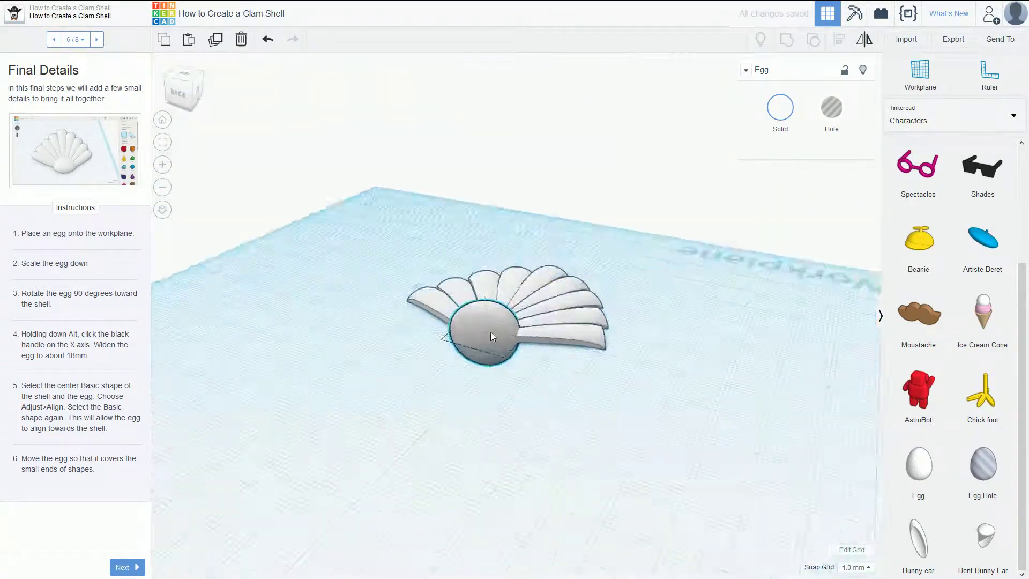
right_drag(491, 336, 531, 419)
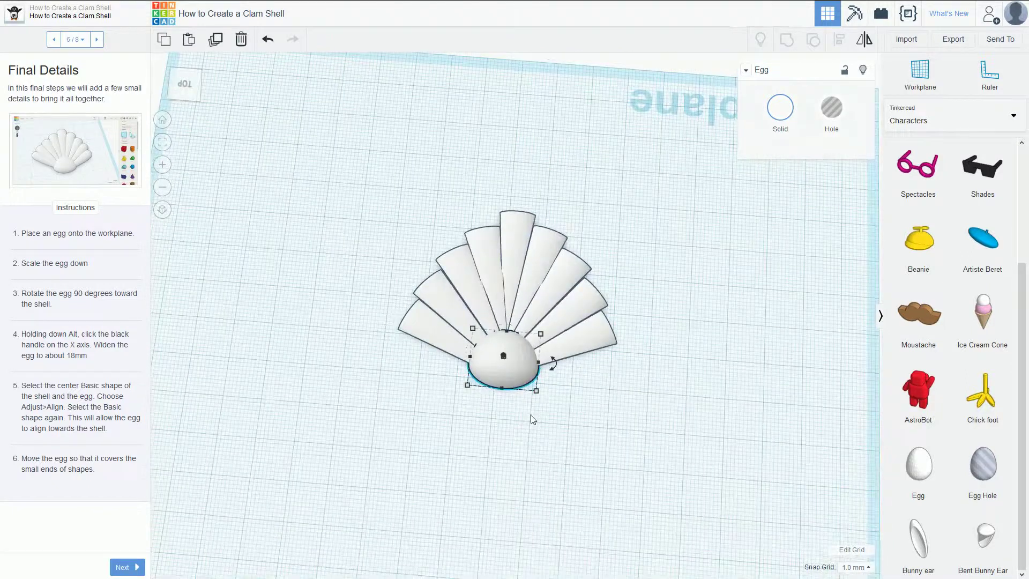
- Check the finished shell preview in Final Details, then advance the lesson to Rounding the Edges
click(532, 416)
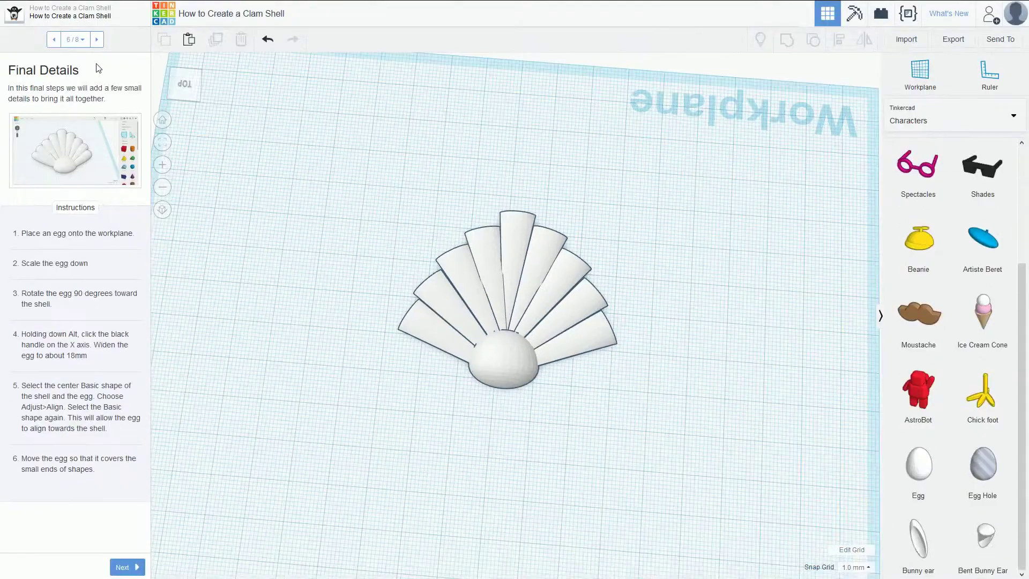
click(97, 40)
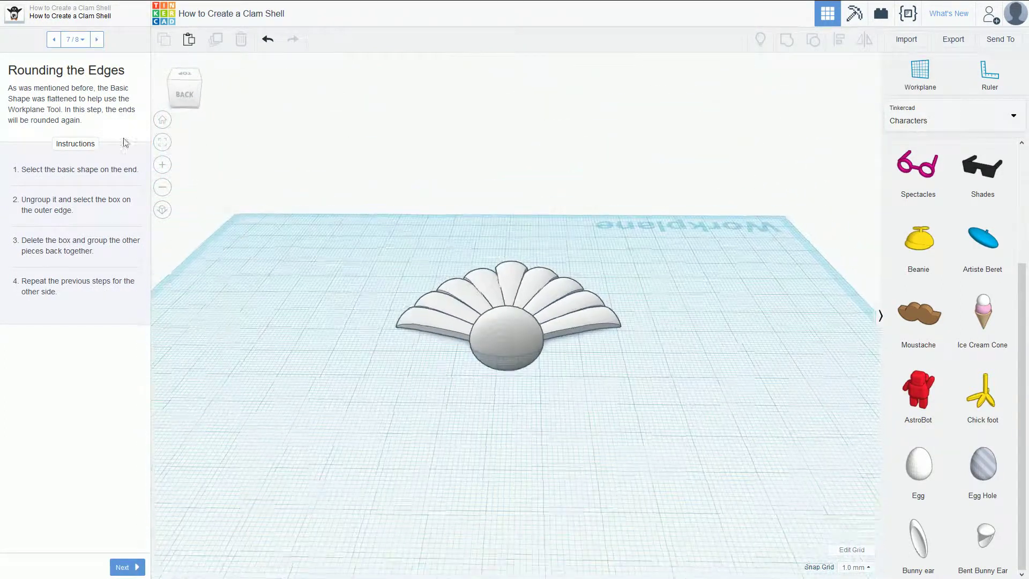
click(54, 39)
click(73, 140)
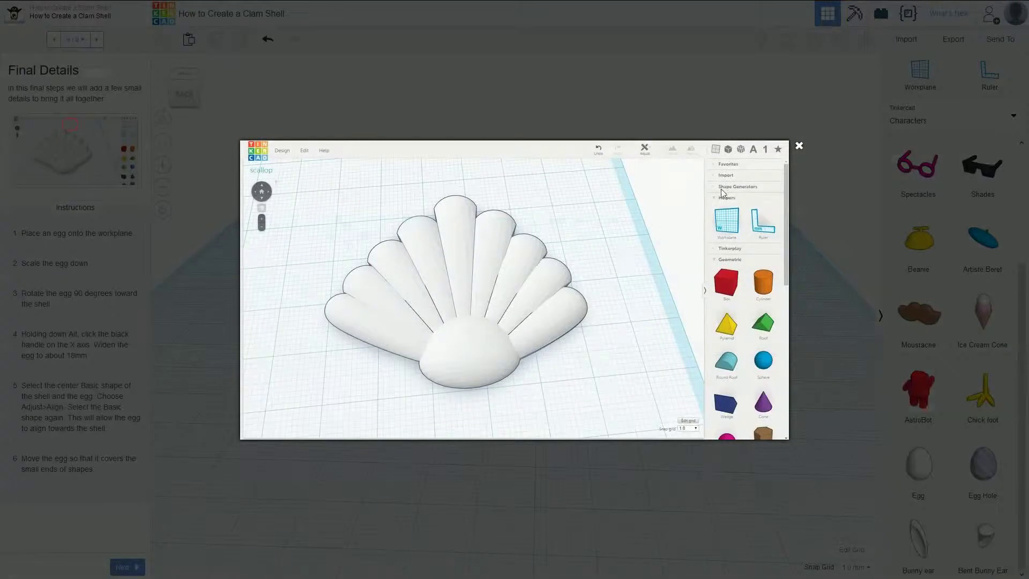
click(798, 147)
click(97, 40)
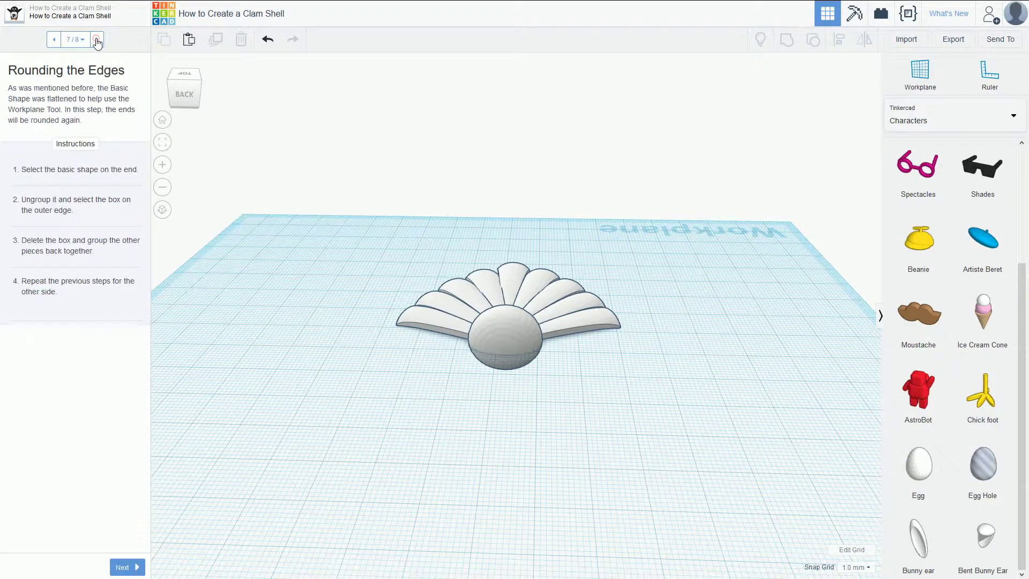
- Ungroup the shell's left end piece and delete its outer transparent cutting box
click(413, 327)
click(815, 45)
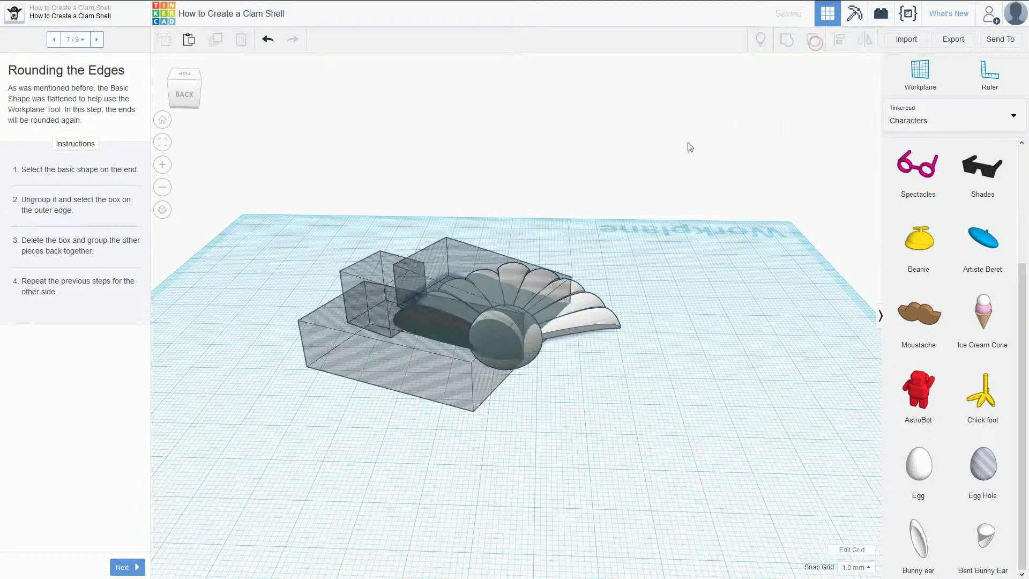
click(413, 369)
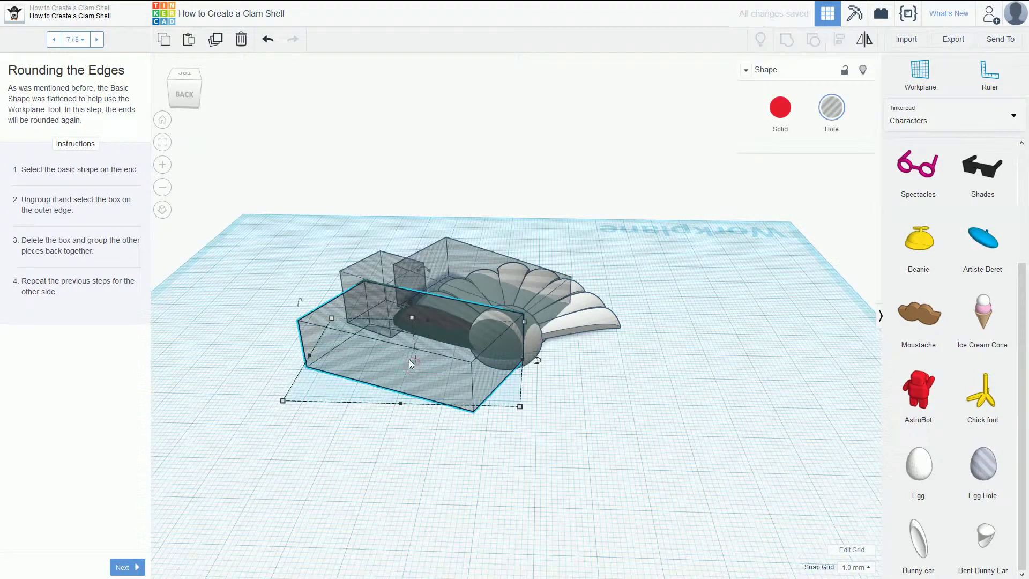
key(Delete)
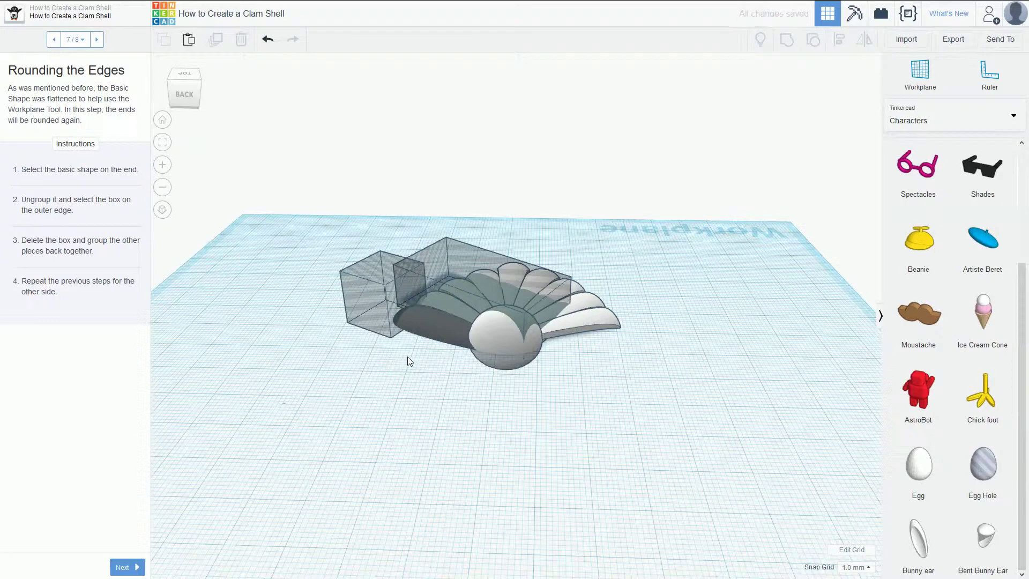
- Regroup the left end piece's basic shape with its upper and left transparent boxes
right_drag(572, 75, 436, 313)
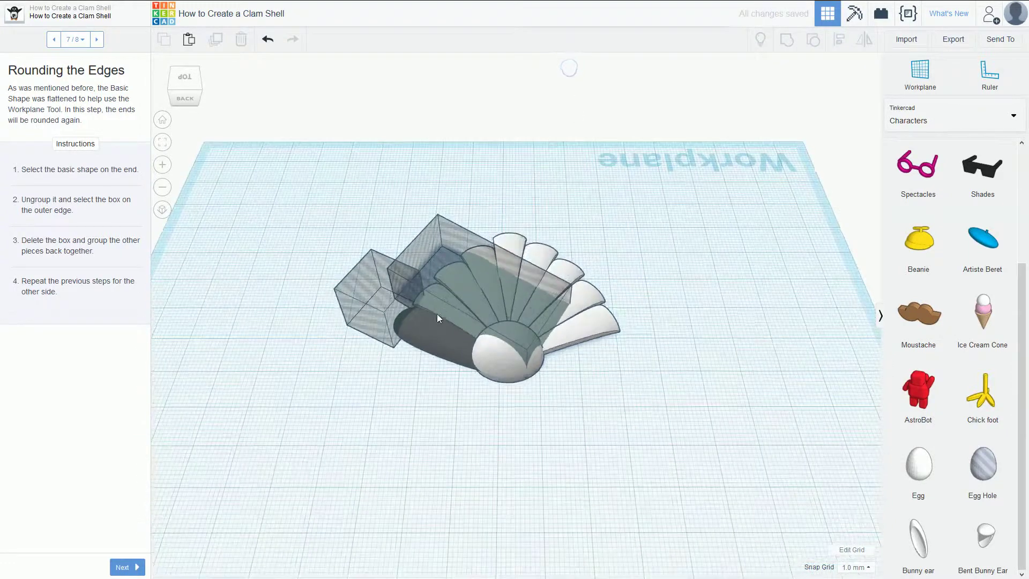
click(430, 327)
shift+click(432, 258)
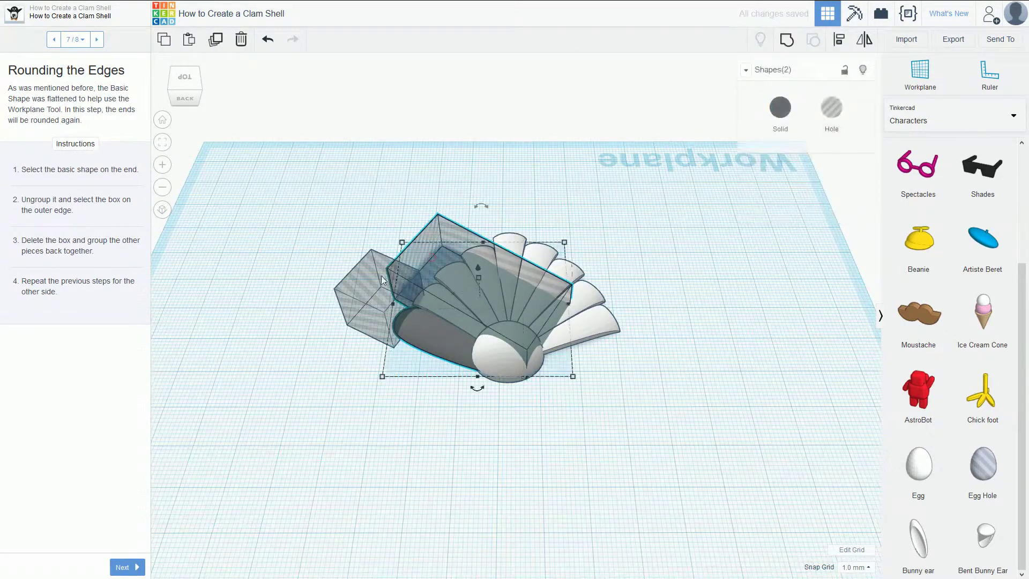
shift+click(381, 276)
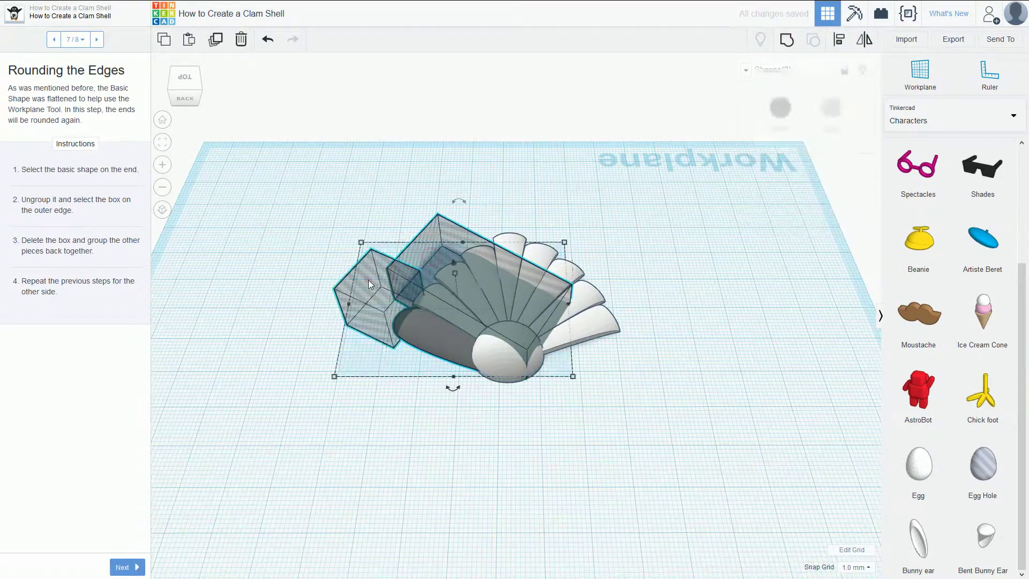
click(786, 40)
click(552, 474)
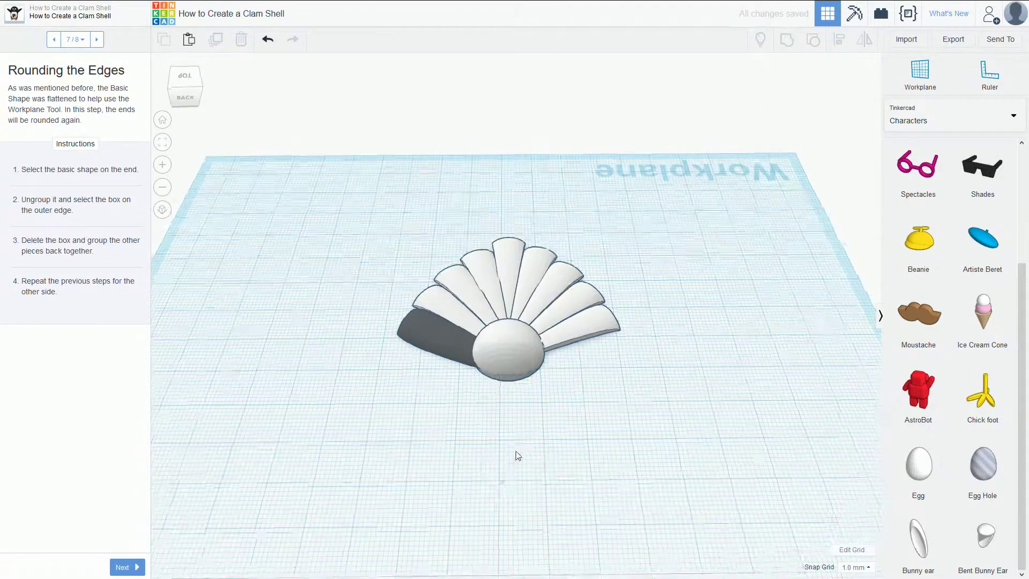
mouse_move(518, 455)
right_down()
mouse_move(515, 427)
mouse_move(510, 458)
right_up()
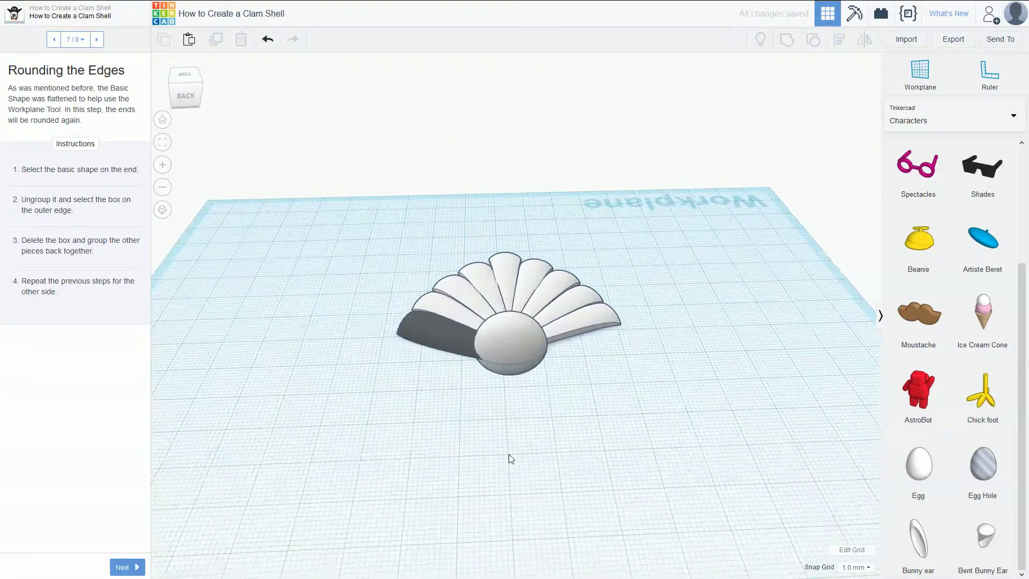
mouse_move(548, 384)
right_down()
mouse_move(564, 420)
mouse_move(589, 353)
right_up()
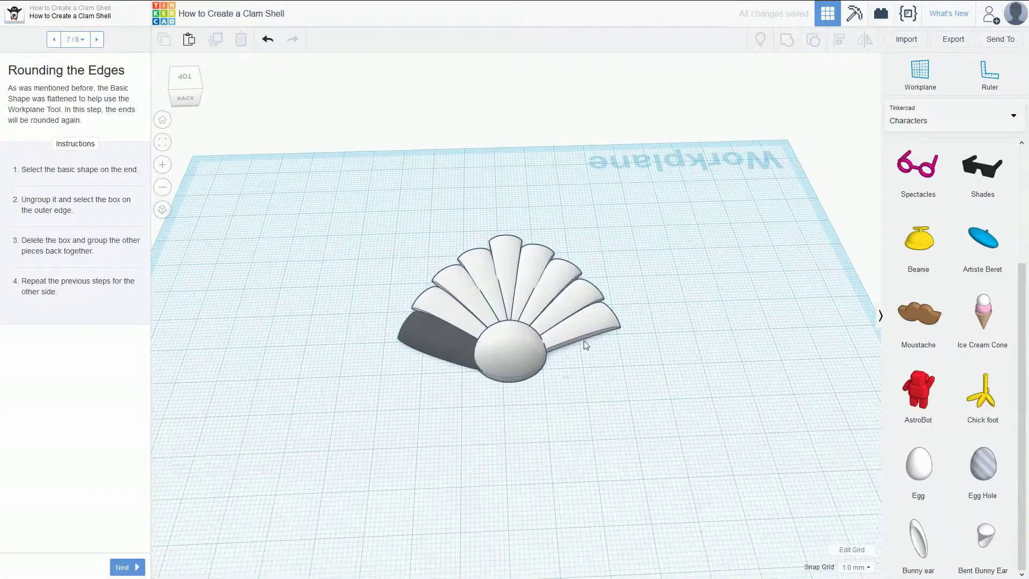
- Ungroup the right-end shell piece and delete its outer hole box
click(586, 342)
click(813, 40)
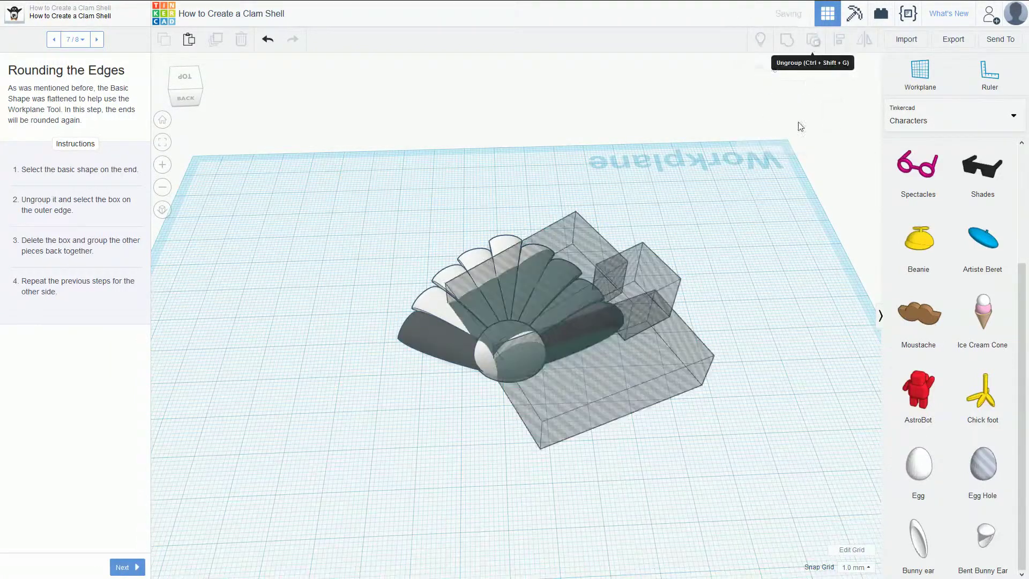
click(627, 394)
key(Delete)
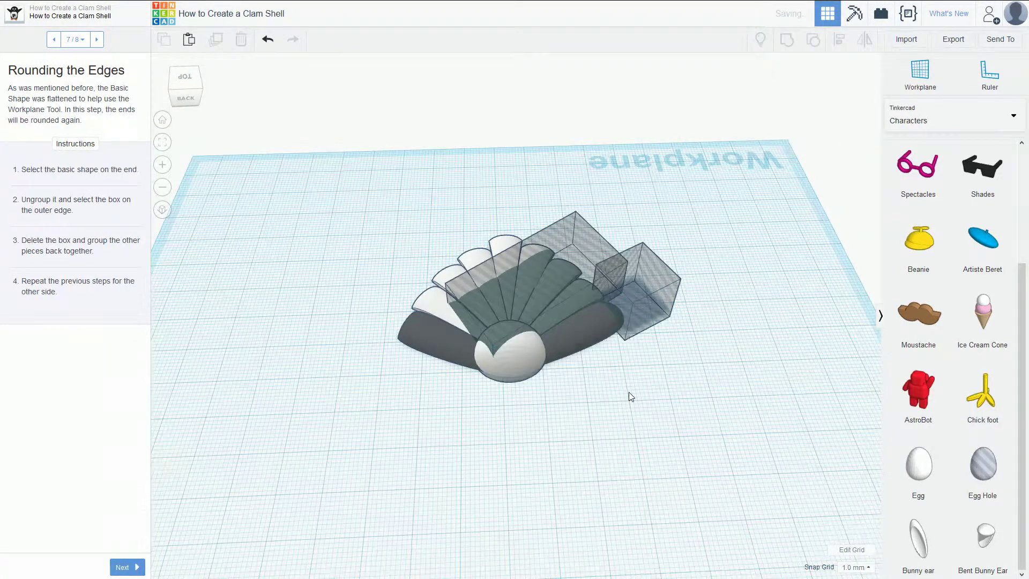
- Regroup the right end piece with its two remaining boxes and inspect the result
click(601, 337)
shift+click(610, 284)
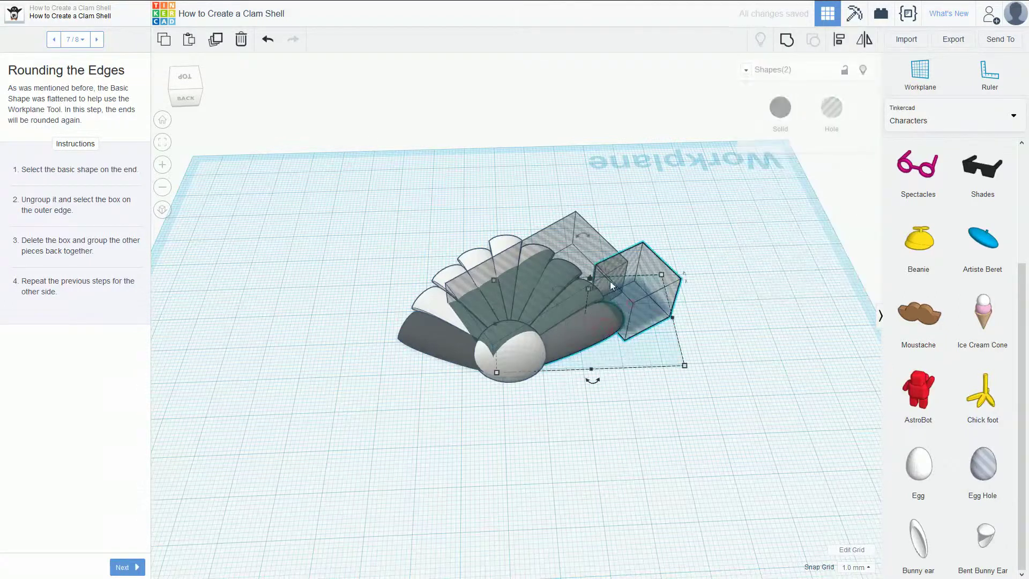
shift+click(597, 256)
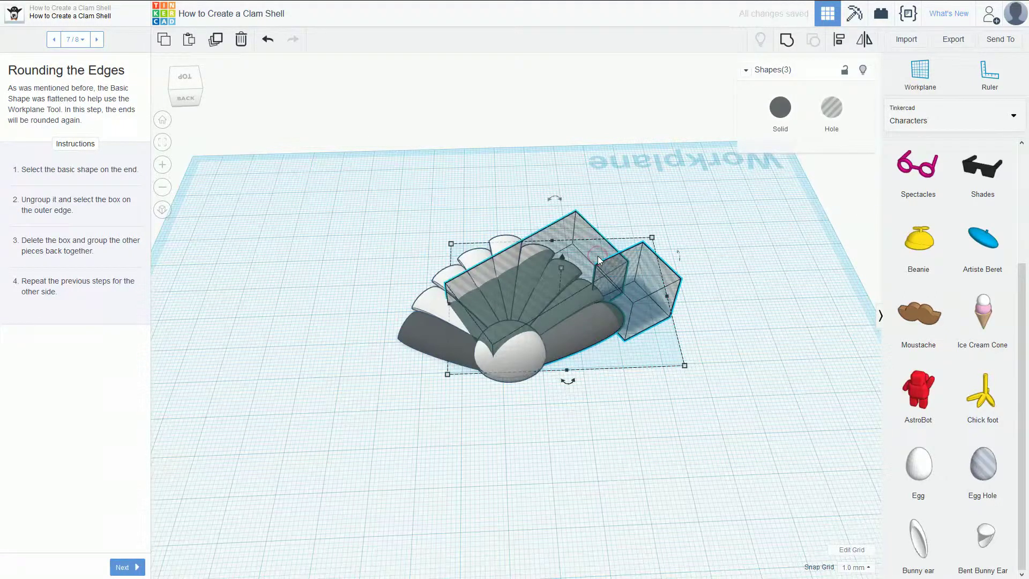
click(787, 39)
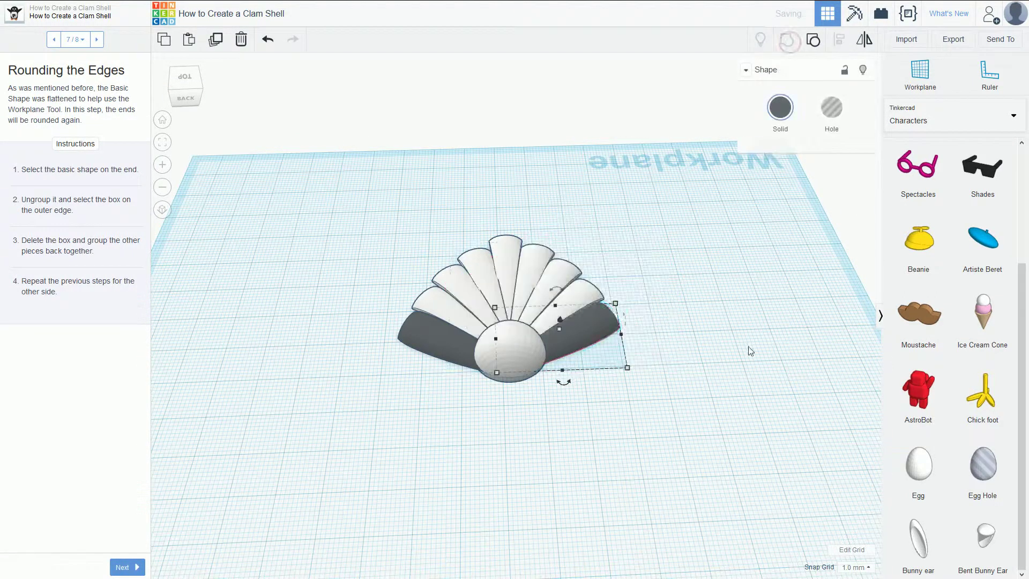
click(741, 382)
right_drag(740, 375, 498, 370)
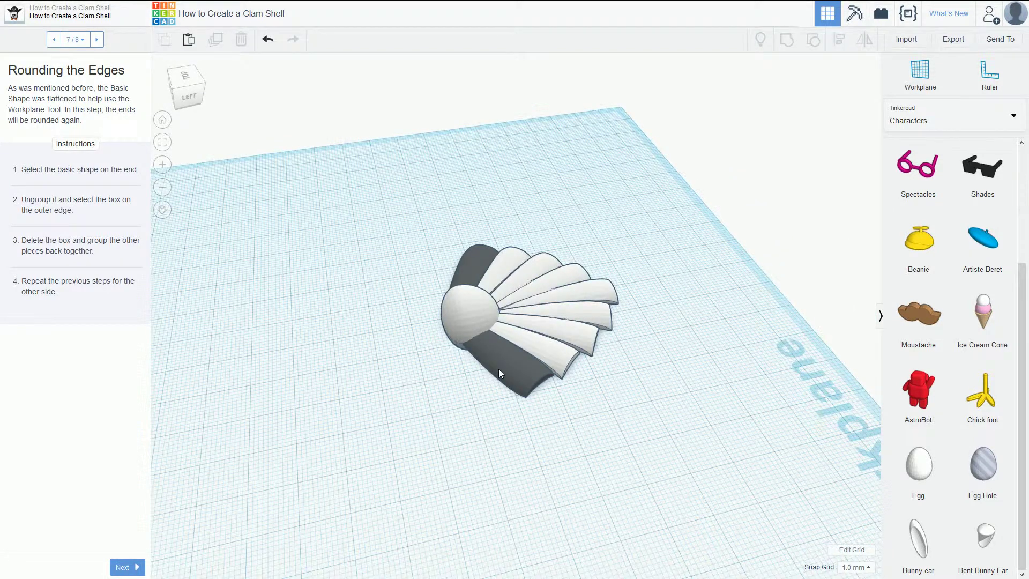
right_drag(499, 369, 688, 418)
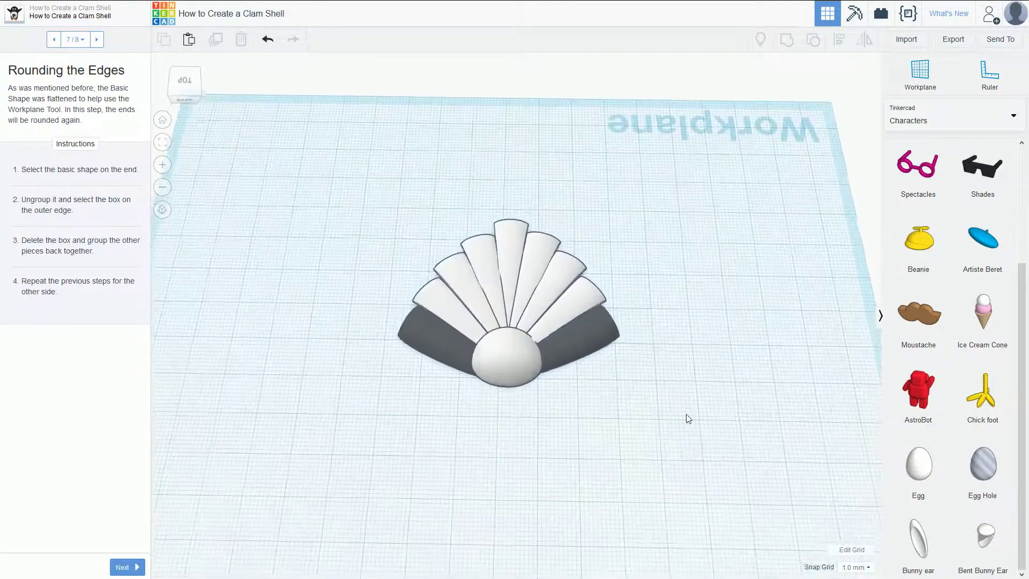
- Colour both dark end pieces white and advance to step 8, Creating the Other Half
click(596, 356)
shift+click(455, 360)
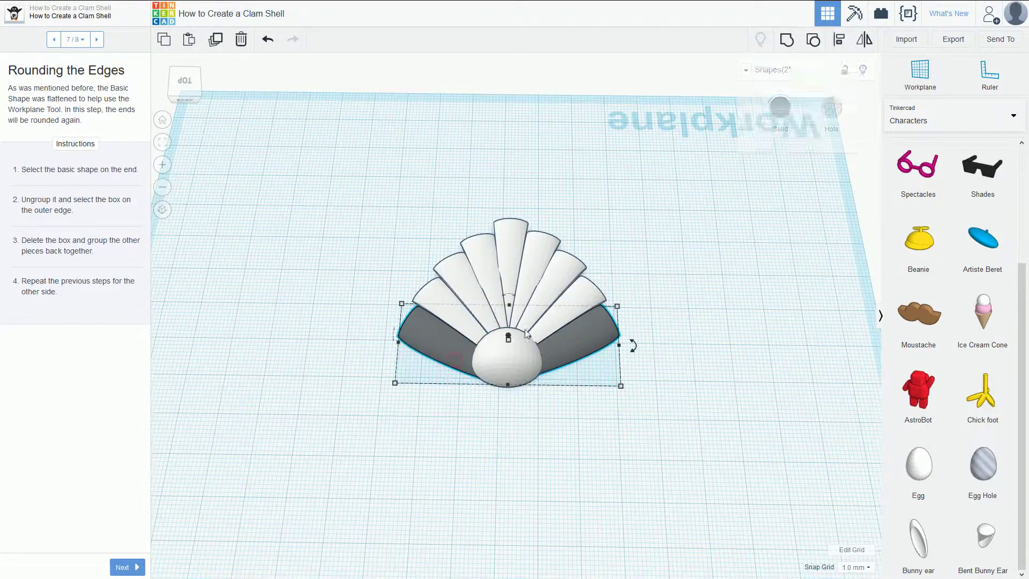
click(780, 107)
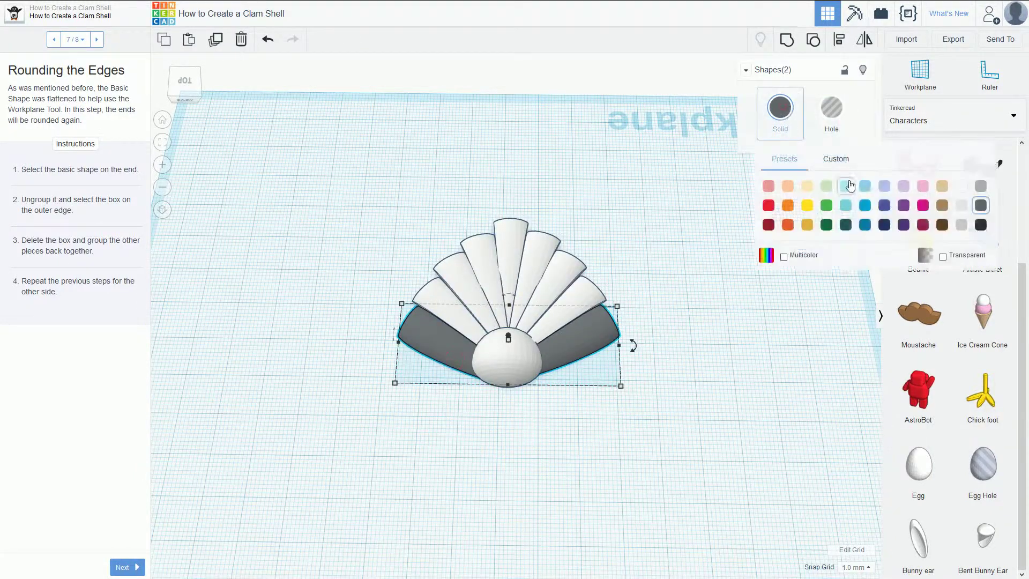
click(964, 188)
click(740, 399)
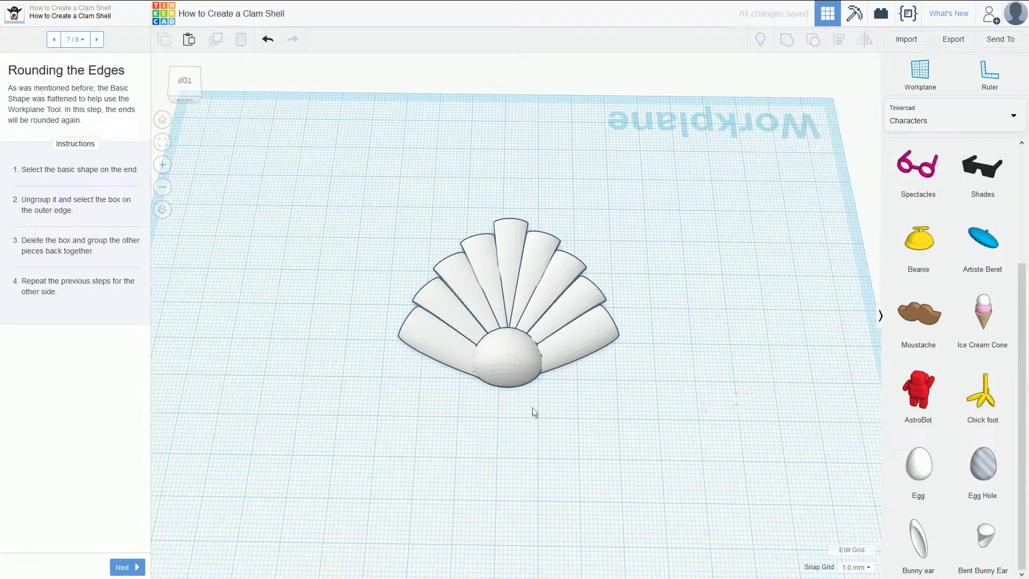
click(98, 39)
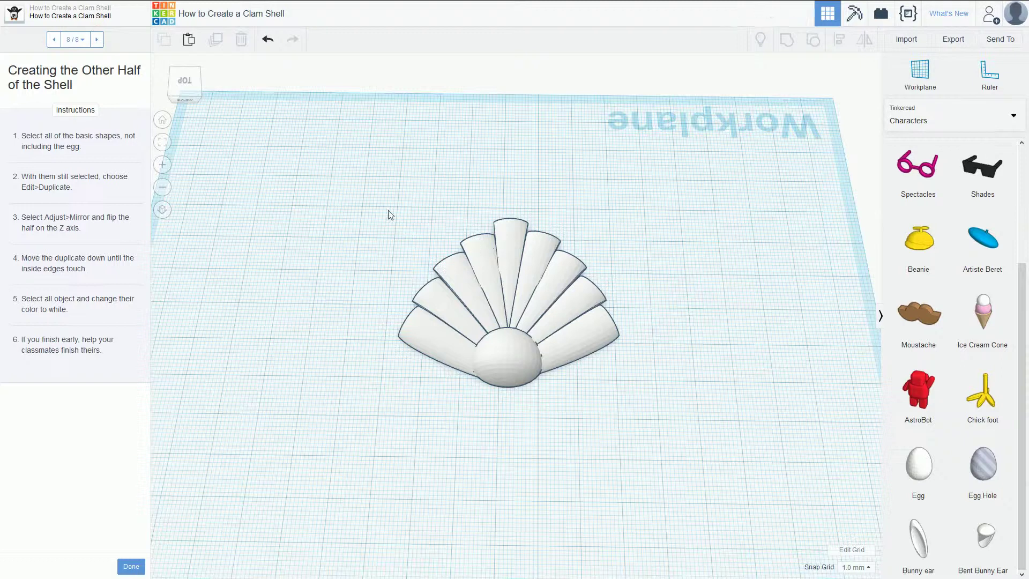
- Select every shell piece except the egg and duplicate them with Ctrl+D
drag(351, 163, 735, 428)
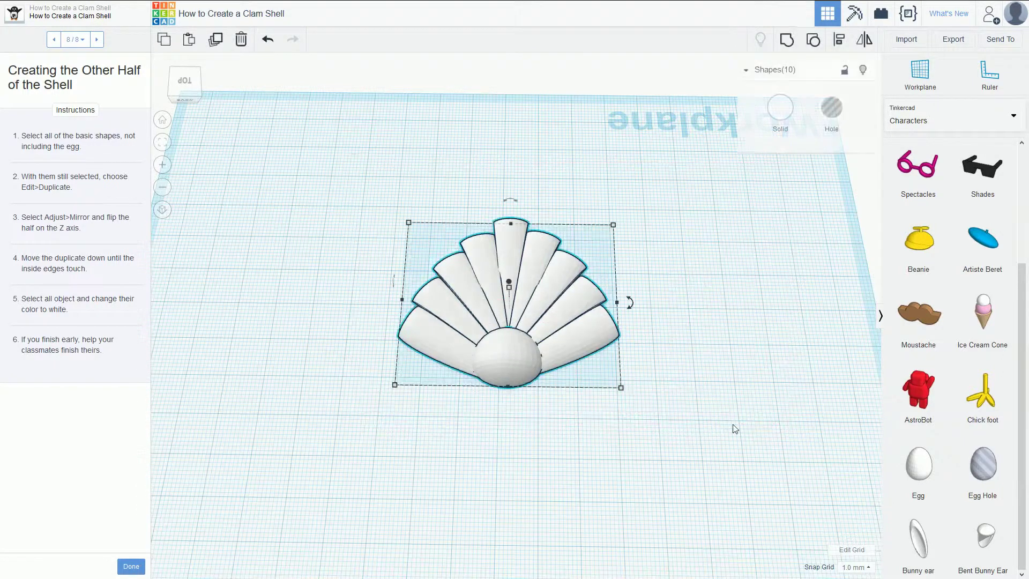
shift+click(522, 363)
right_drag(704, 311, 640, 230)
key(ctrl+d)
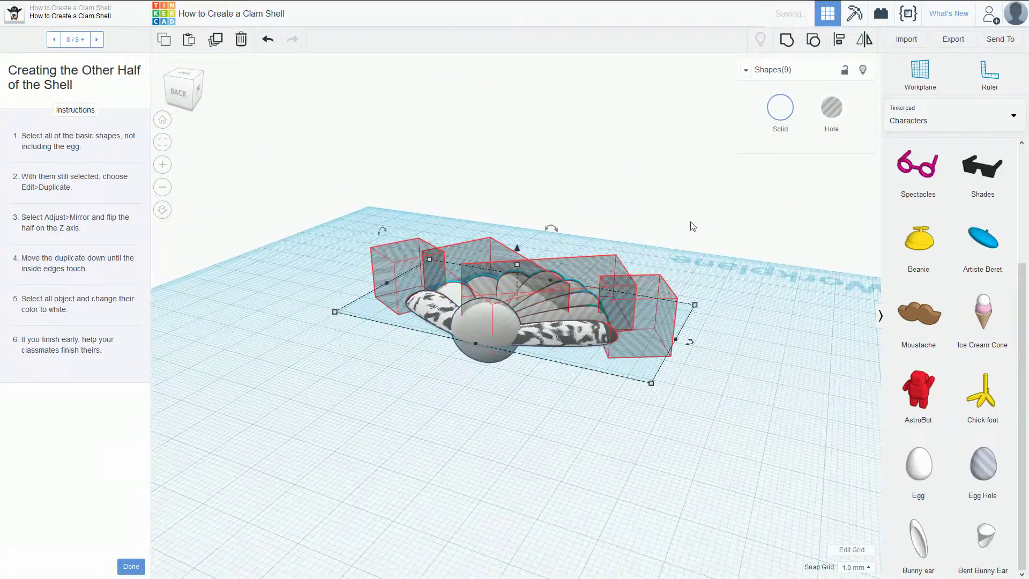
- Mirror the duplicated pieces on the Z axis, then undo the last change on one piece
click(864, 39)
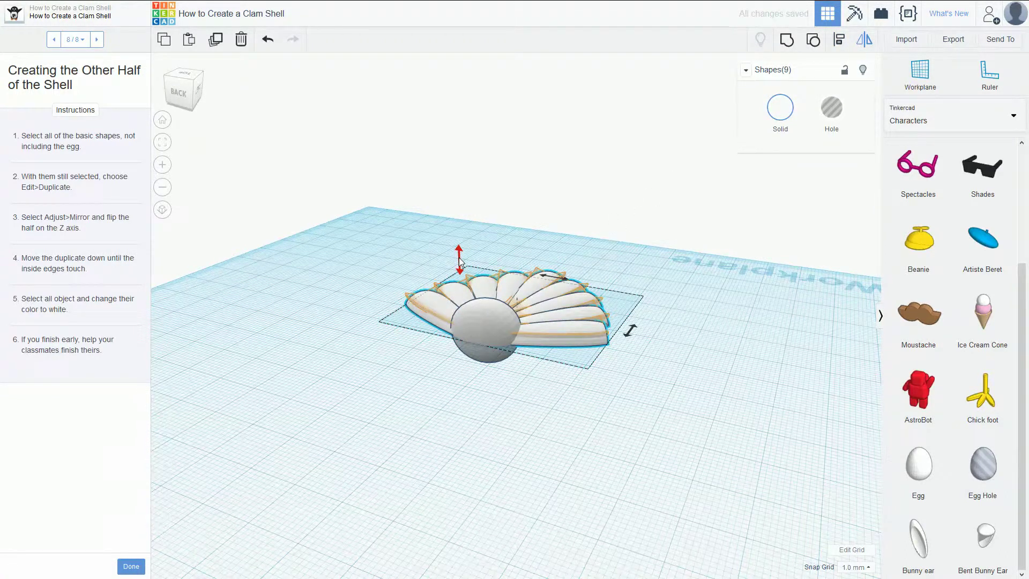
click(459, 262)
right_drag(653, 241, 637, 320)
click(636, 320)
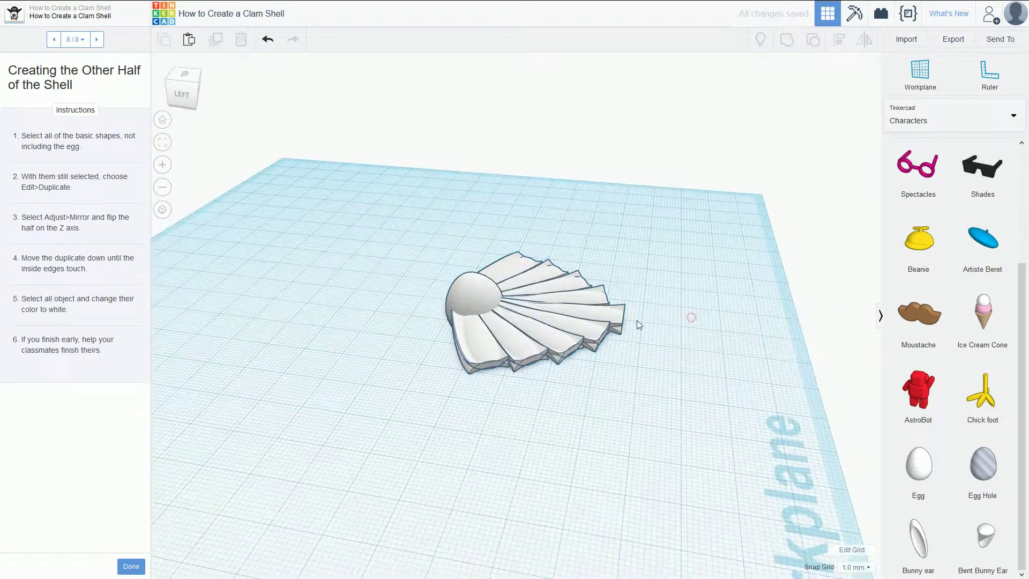
click(549, 338)
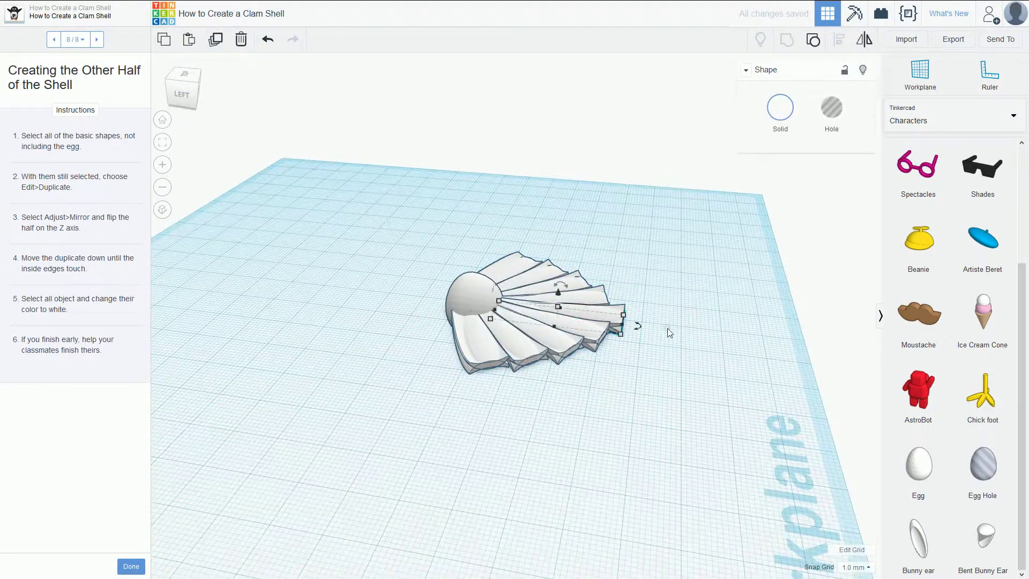
key(ctrl+z)
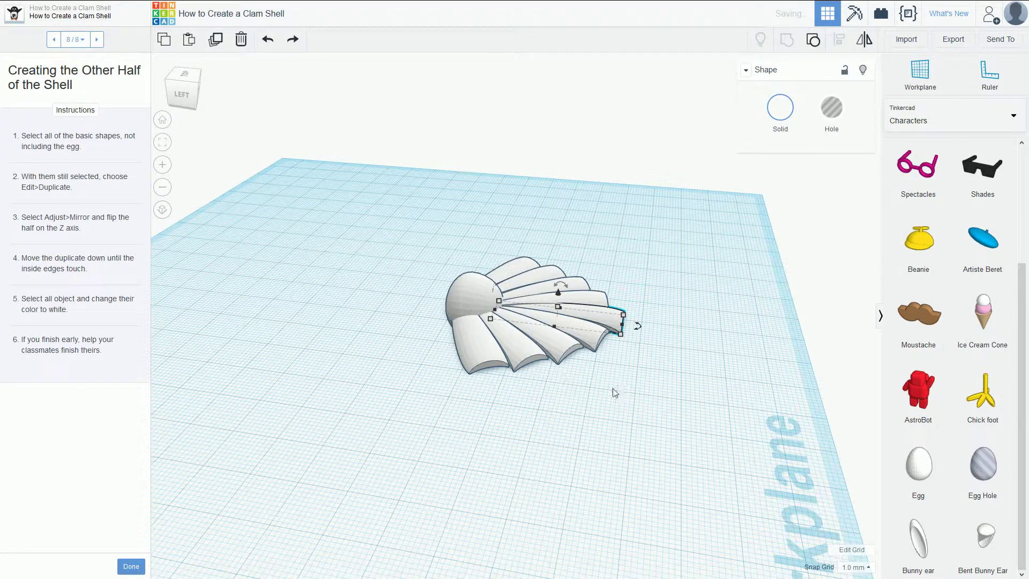
- Undo the stray Z-axis flip so the shell stands upright again
drag(519, 437, 667, 351)
right_drag(667, 351, 568, 407)
click(584, 393)
key(ctrl+z)
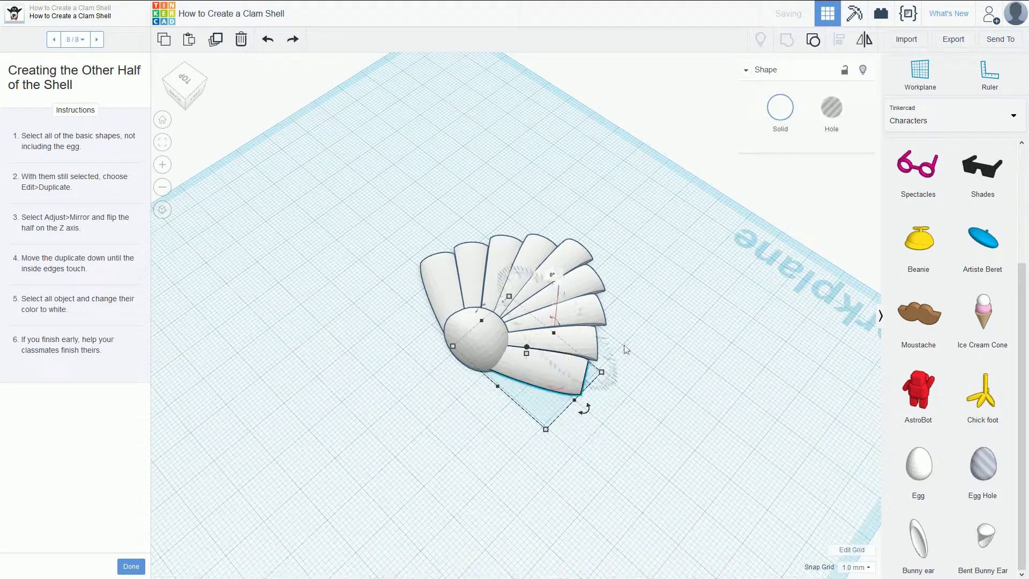
- Marquee-select all nine shell shapes, group them into one, and reselect the group
right_drag(625, 350, 538, 328)
drag(539, 328, 697, 370)
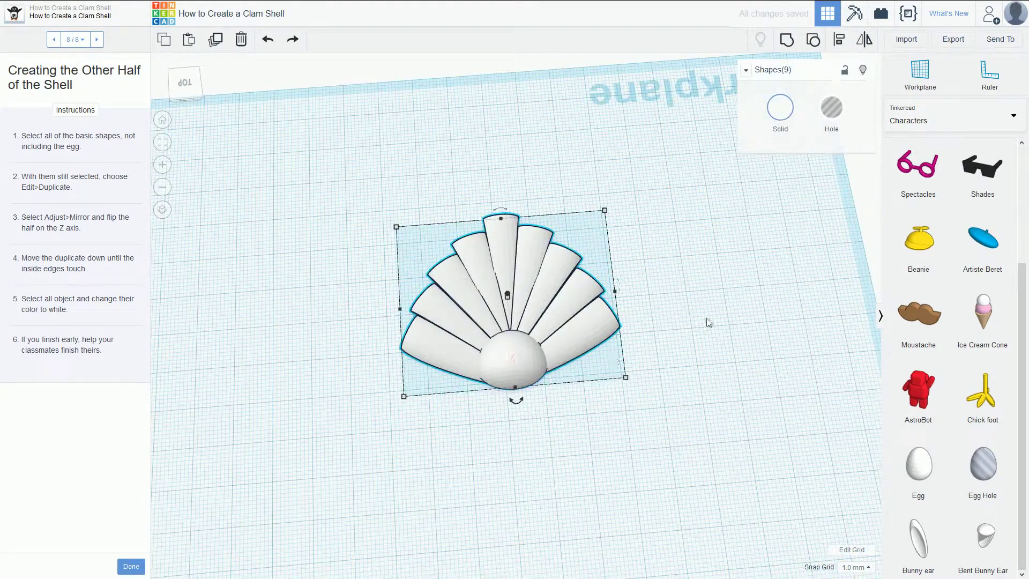
click(786, 41)
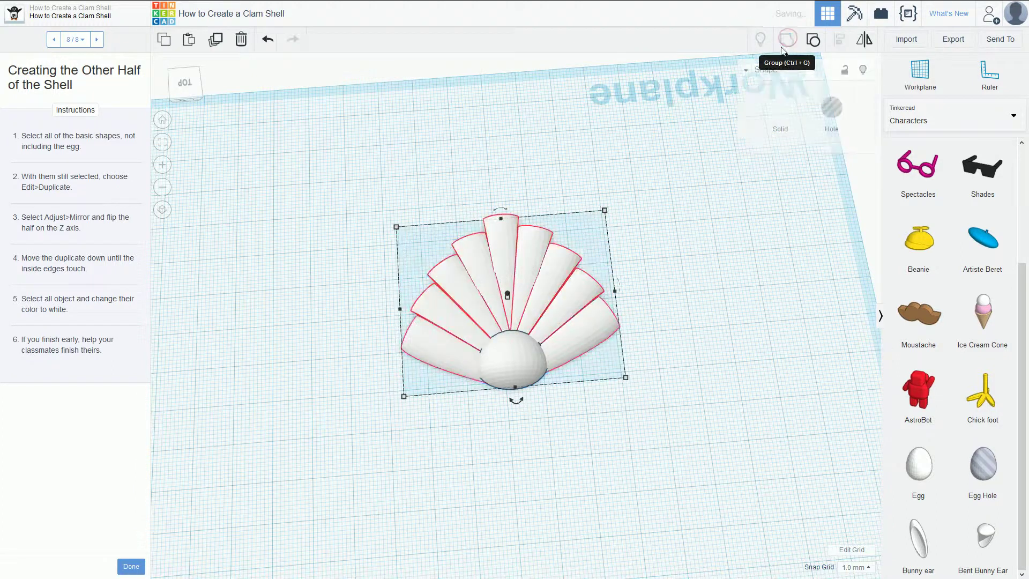
click(708, 278)
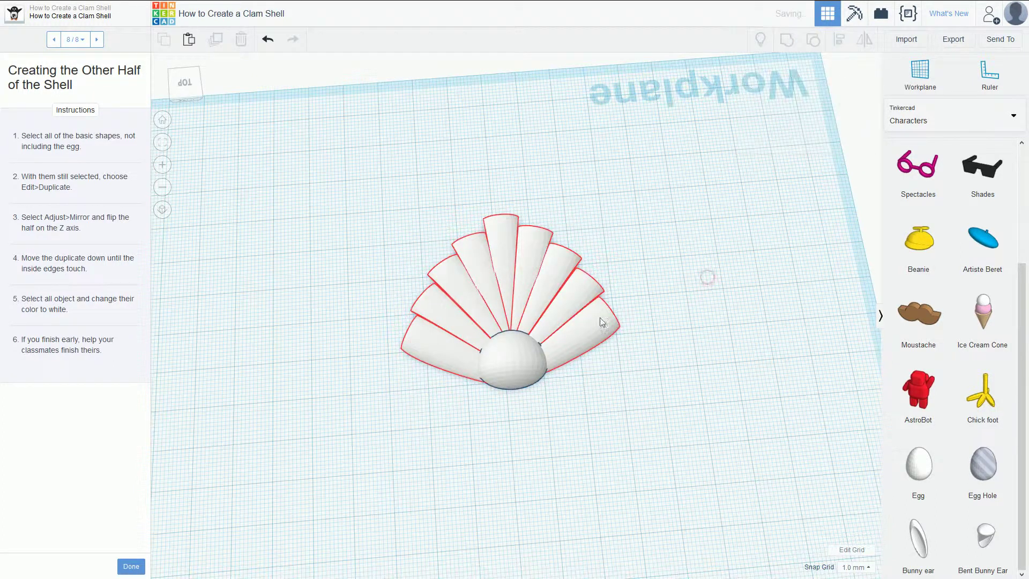
click(579, 324)
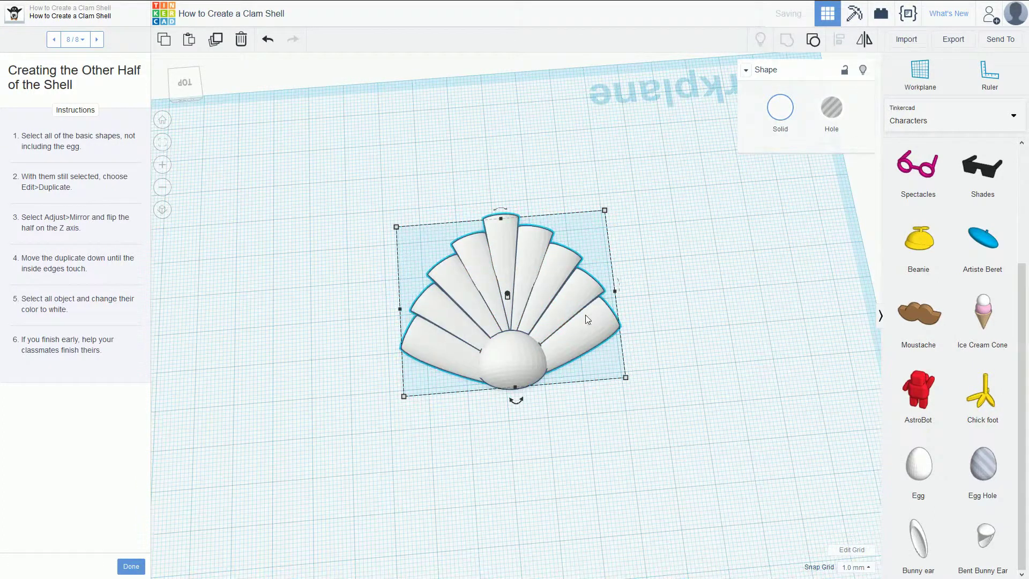
- Mirror the grouped shell half upside down on the Z axis
right_drag(709, 223, 731, 56)
click(864, 40)
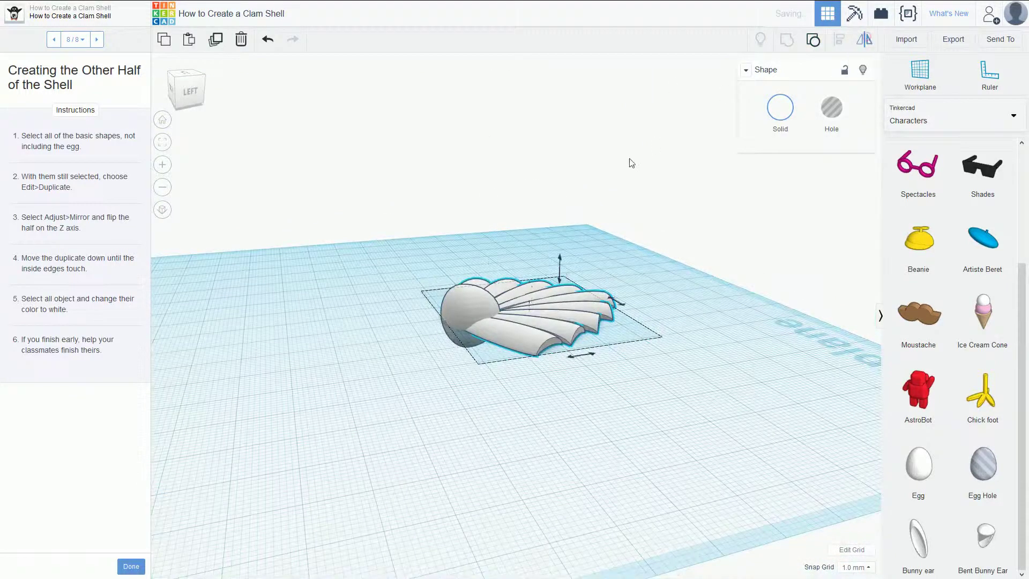
click(559, 259)
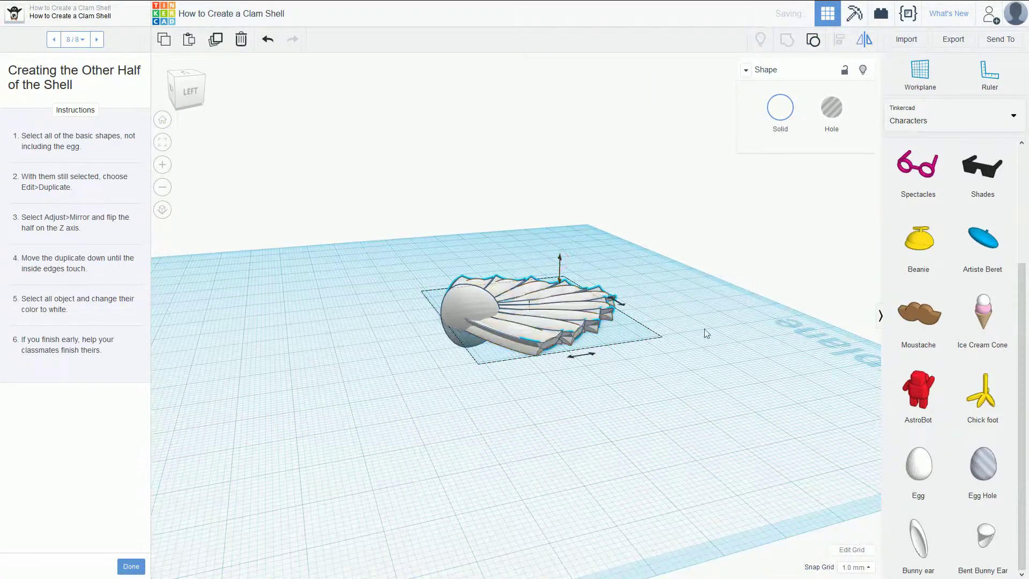
right_drag(583, 334, 685, 338)
click(692, 338)
- Lower the flipped shell half 4 mm beneath the top half, replacing an earlier 10 mm drop
click(577, 326)
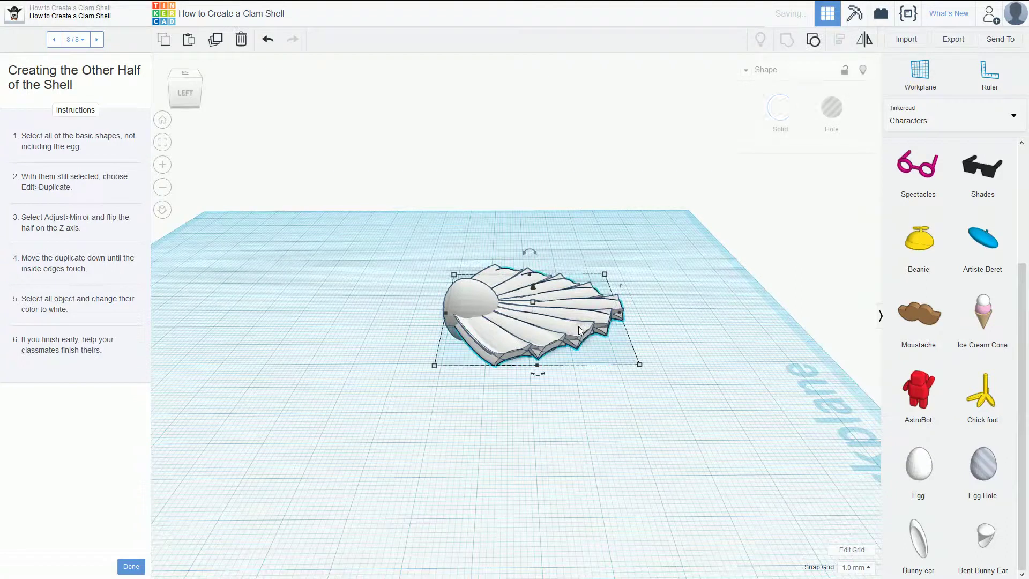
drag(533, 290, 531, 328)
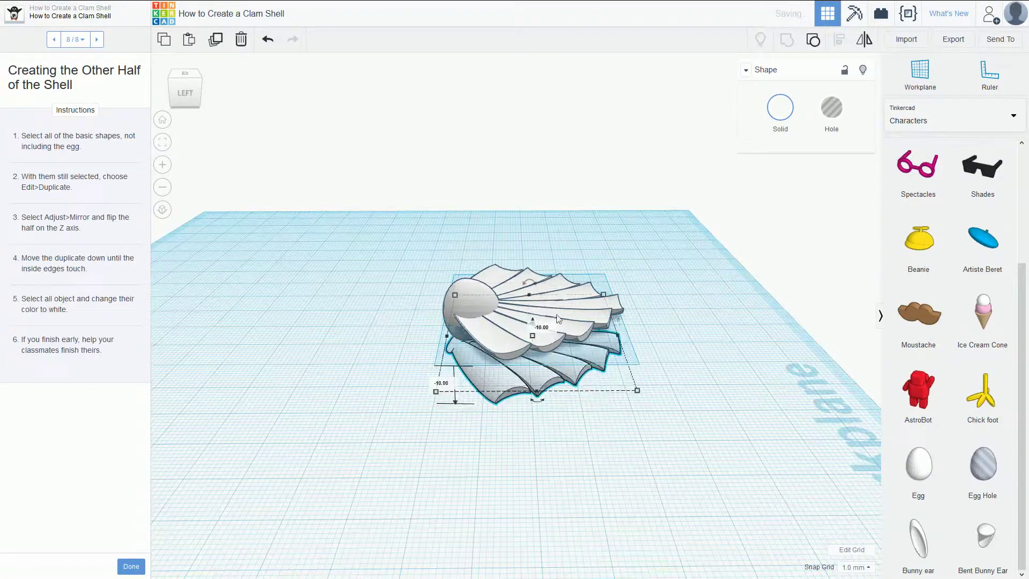
key(ctrl+z)
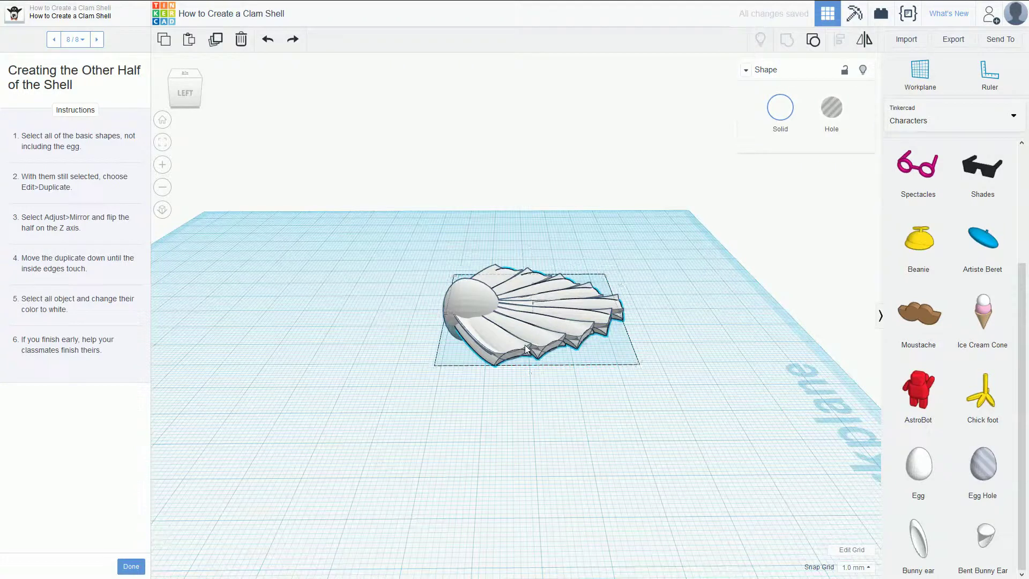
click(525, 345)
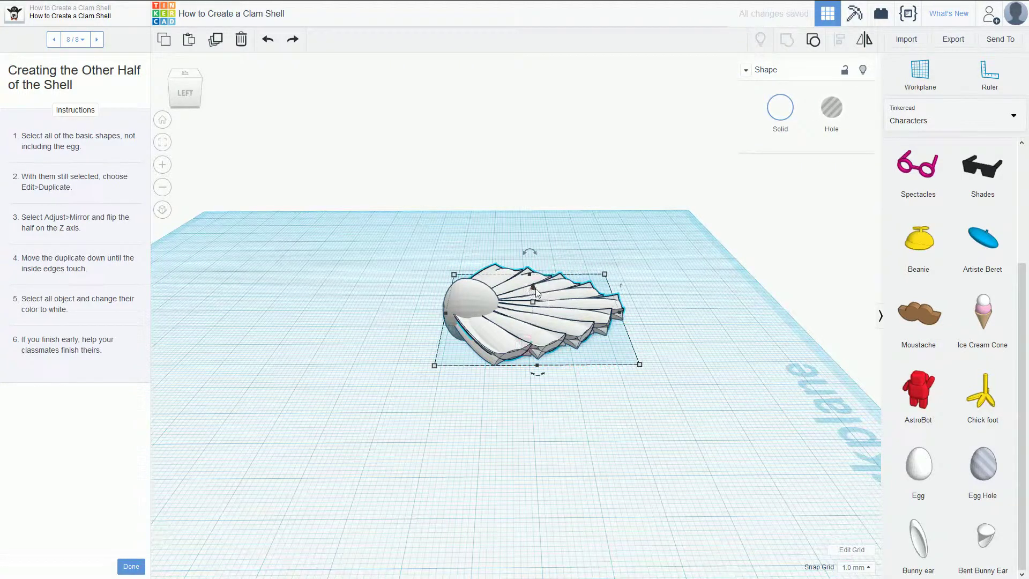
drag(533, 287, 532, 307)
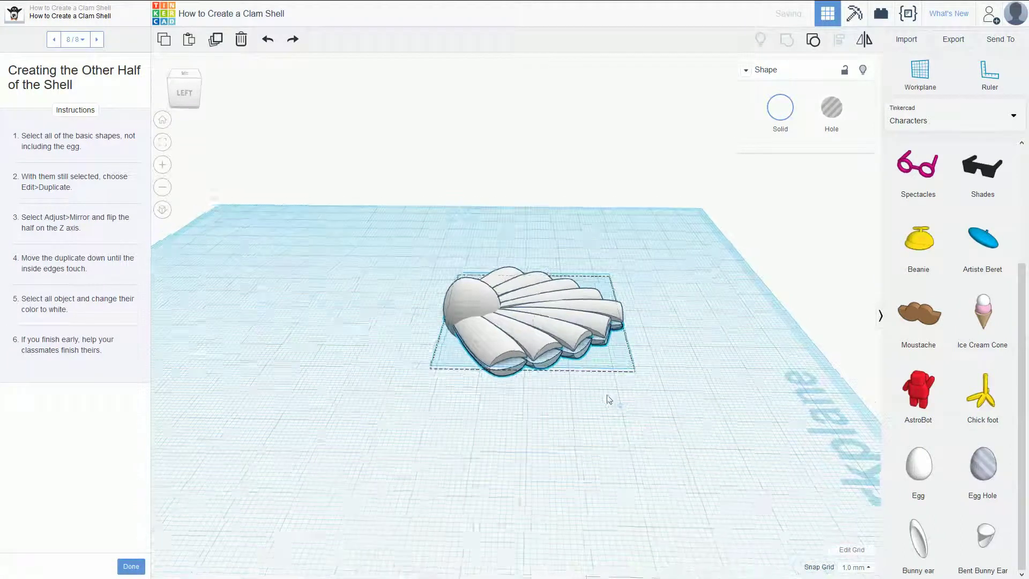
right_drag(608, 397, 570, 365)
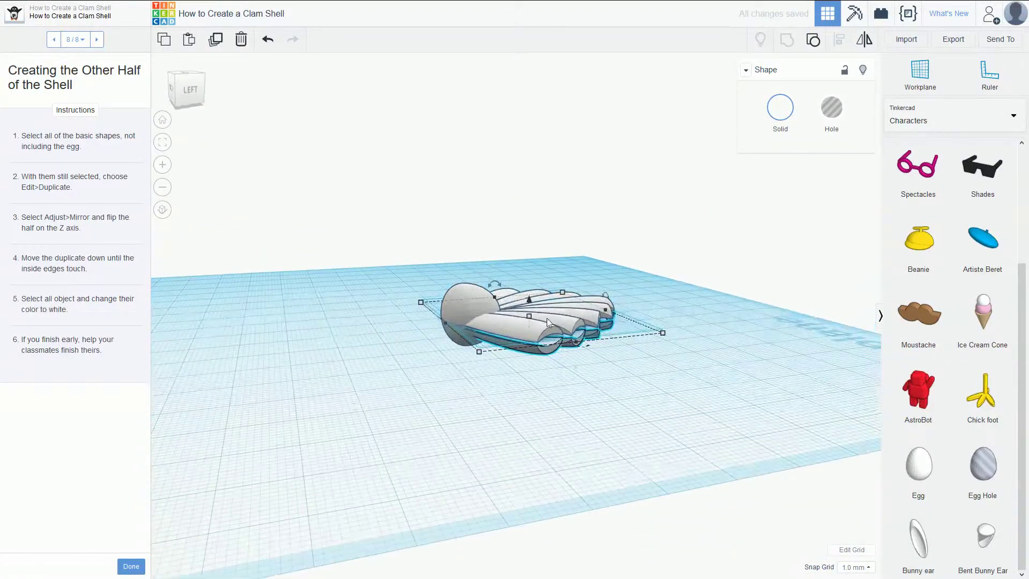
right_drag(546, 317, 650, 326)
right_drag(572, 362, 607, 393)
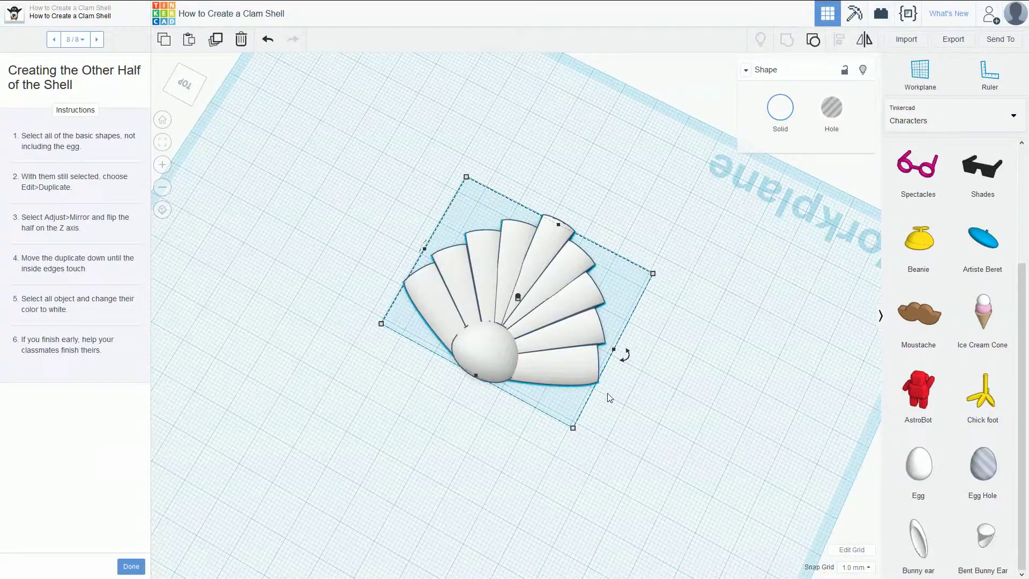